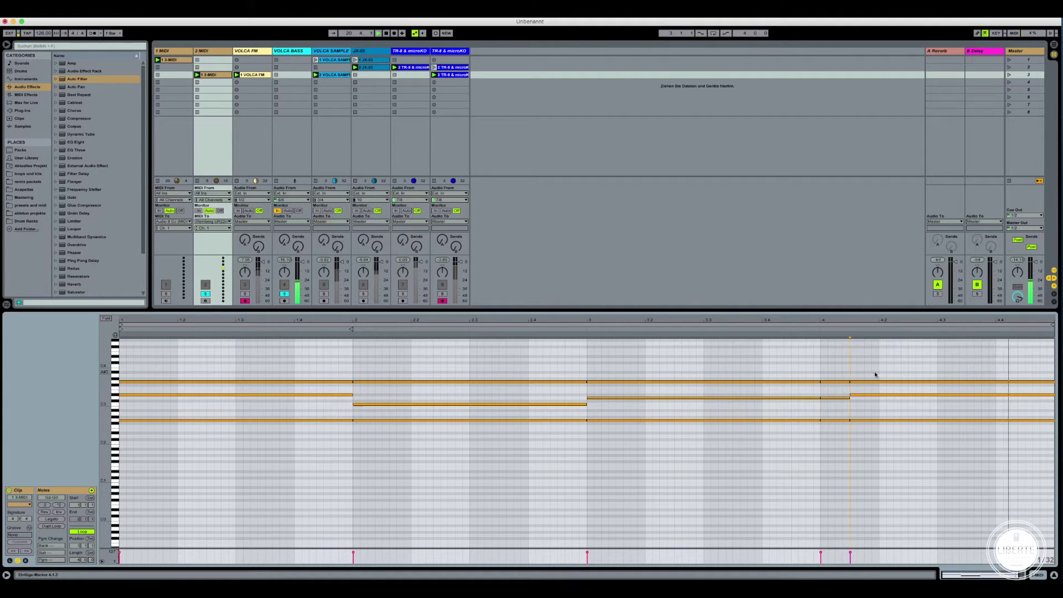
Step: Clean up the last chord in the 2 MIDI clip so that its sustained notes begin at bar 4
left_click(868, 381)
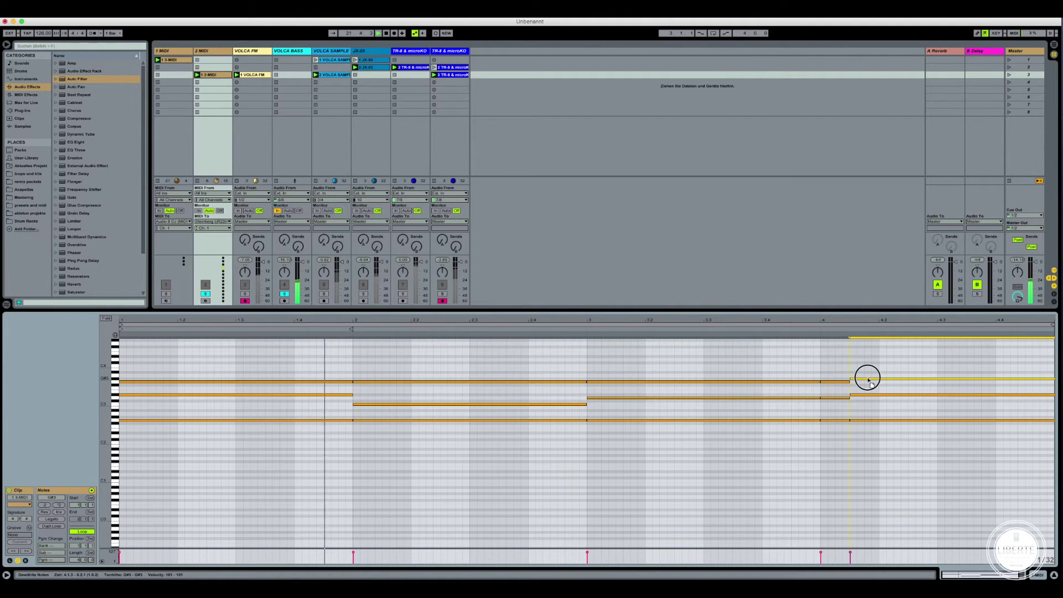
key("Delete")
left_click_drag(911, 421, 1019, 418)
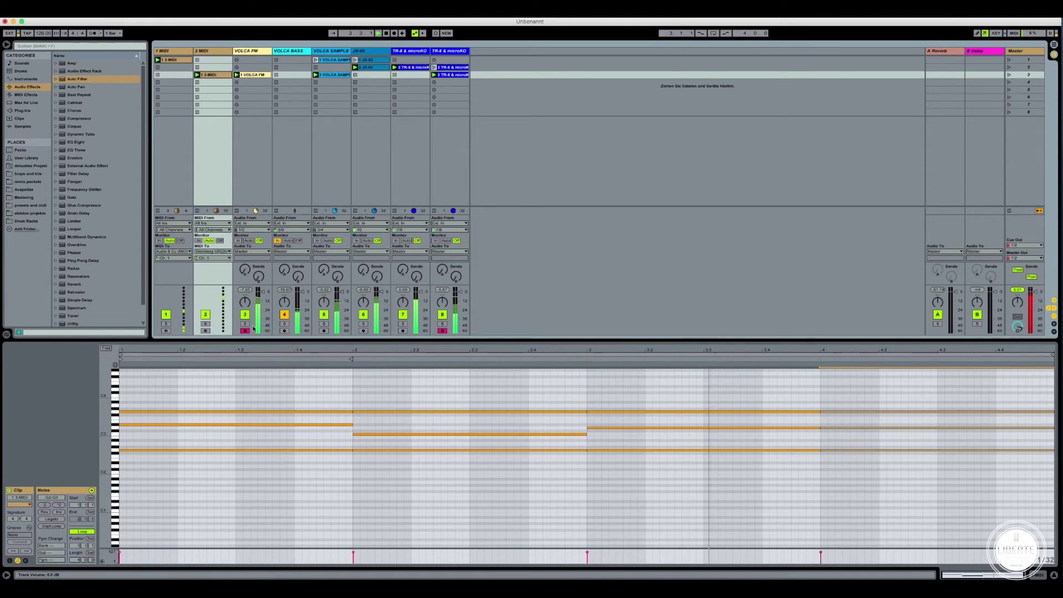
Step: Turn off the 2 MIDI solo, restart playback and arm VOLCA BASS to record a clip in scene 3
left_click(244, 324)
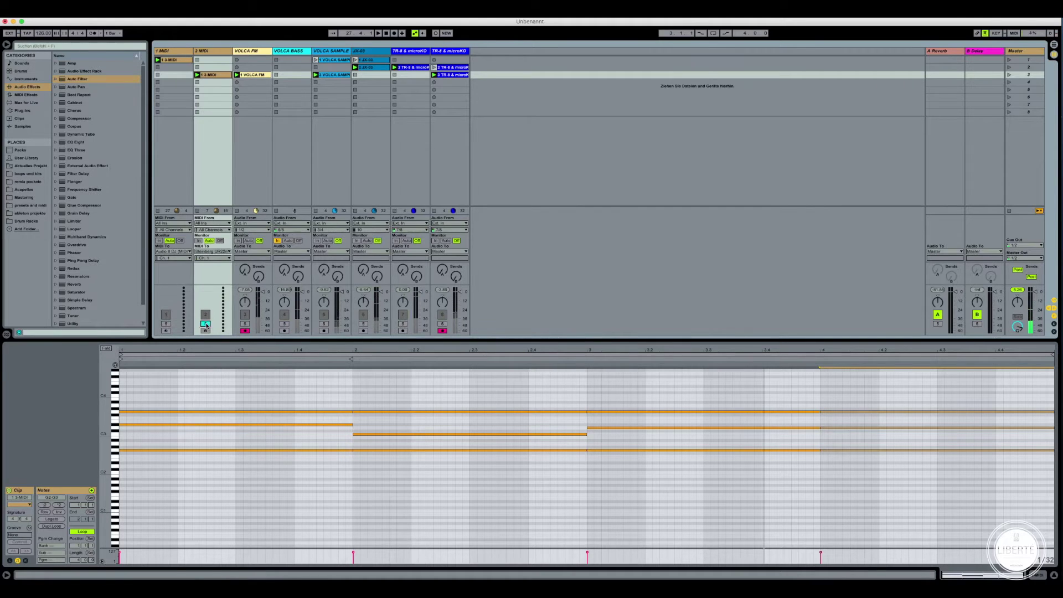
left_click(205, 324)
key("space")
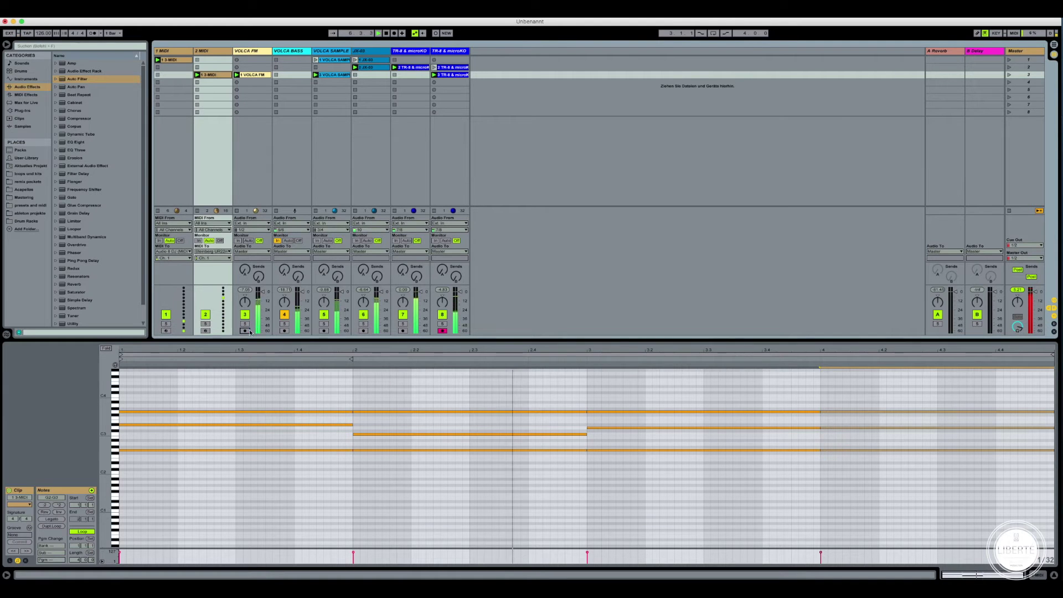
left_click(284, 331)
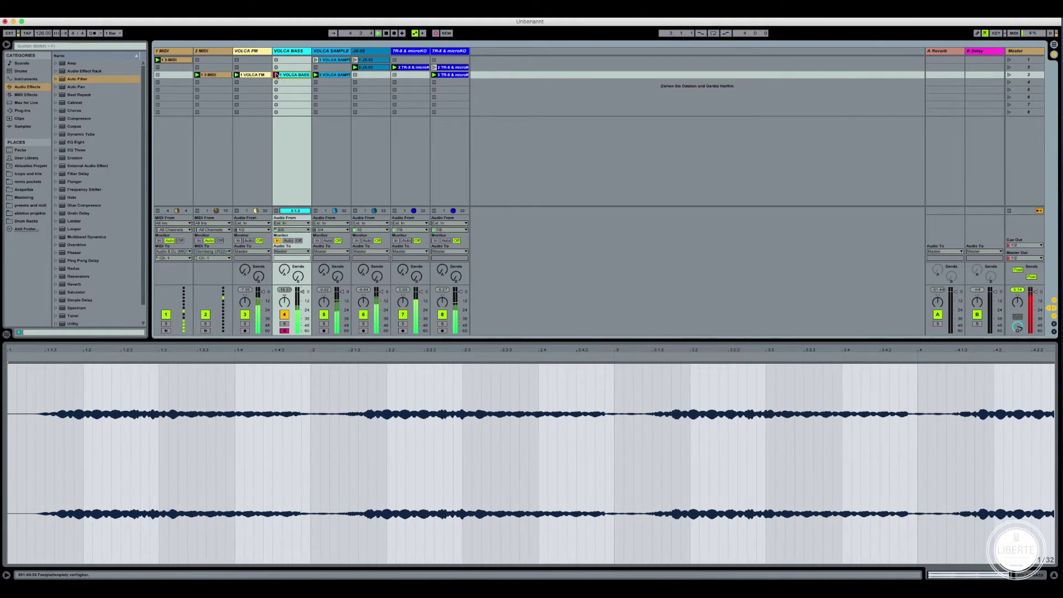
left_click(365, 68)
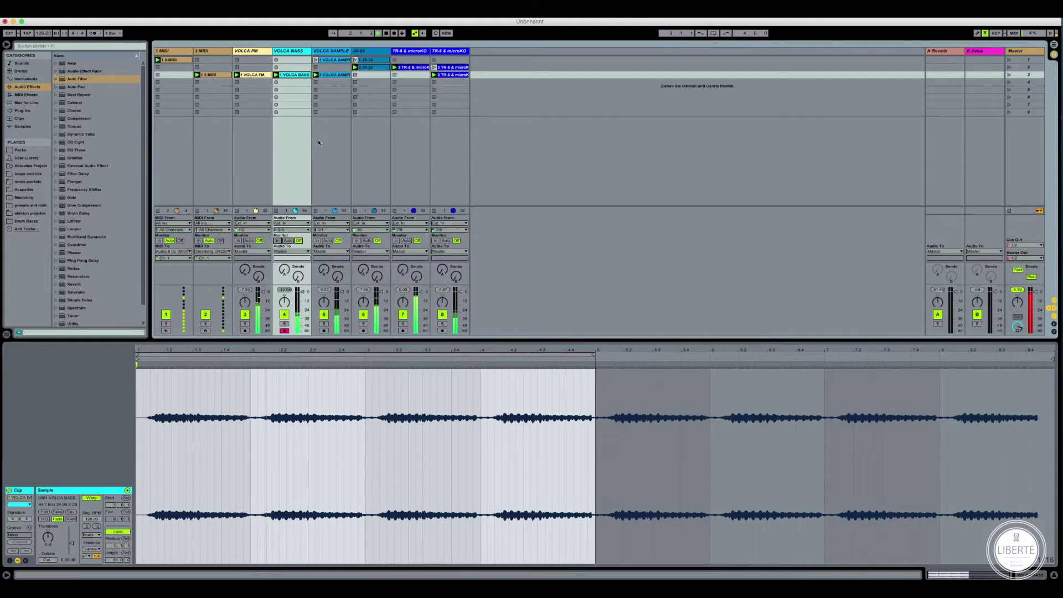
Step: Duplicate the second TR-8 & microKORG track, rename the copy microKORG and colour it turquoise
left_click(399, 51)
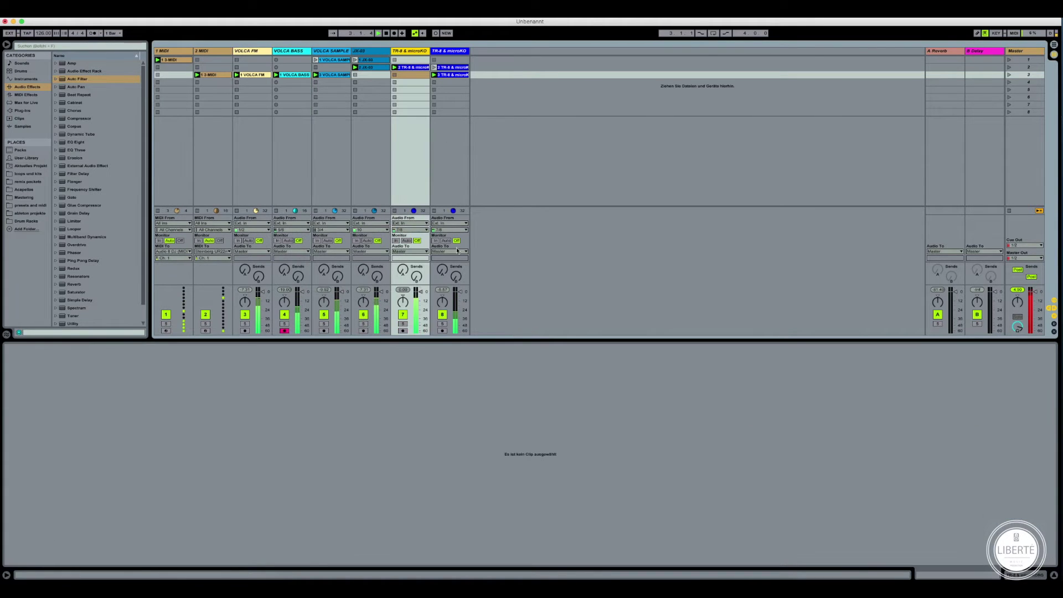
left_click(452, 52)
key("super+d")
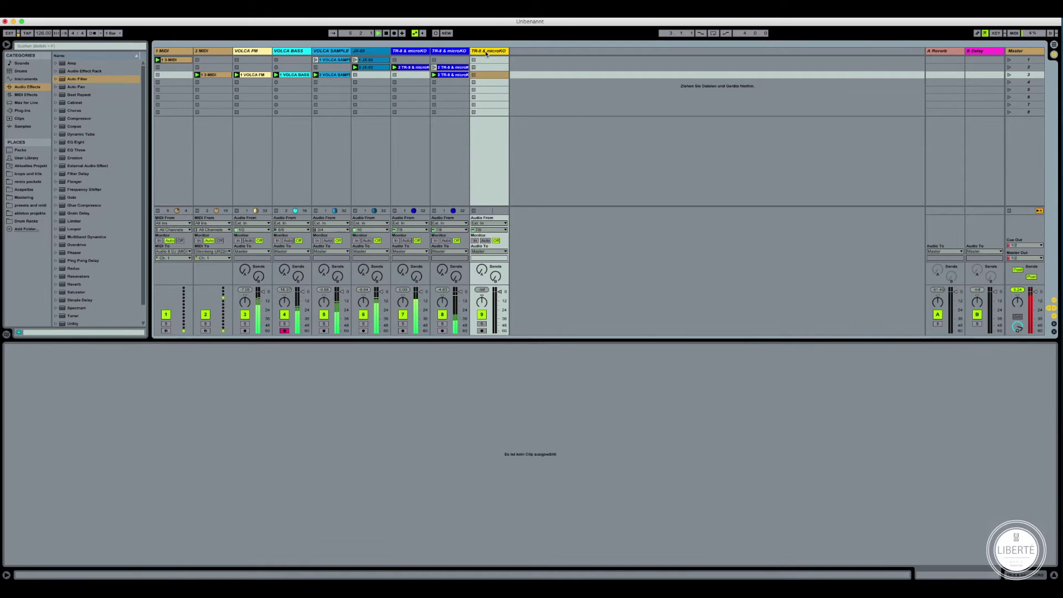
right_click(487, 52)
left_click(509, 84)
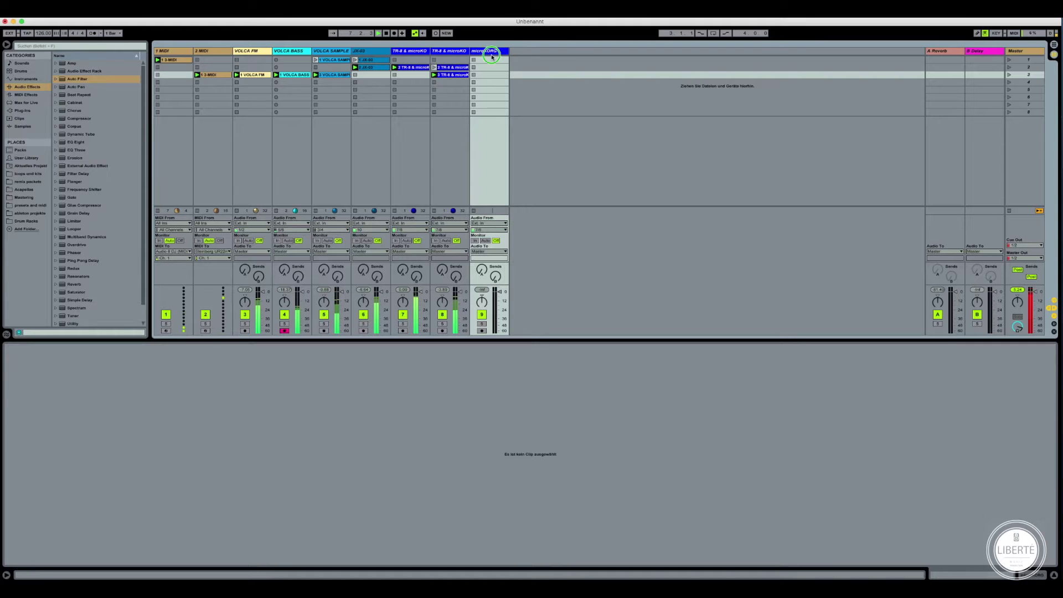
right_click(493, 54)
left_click(541, 166)
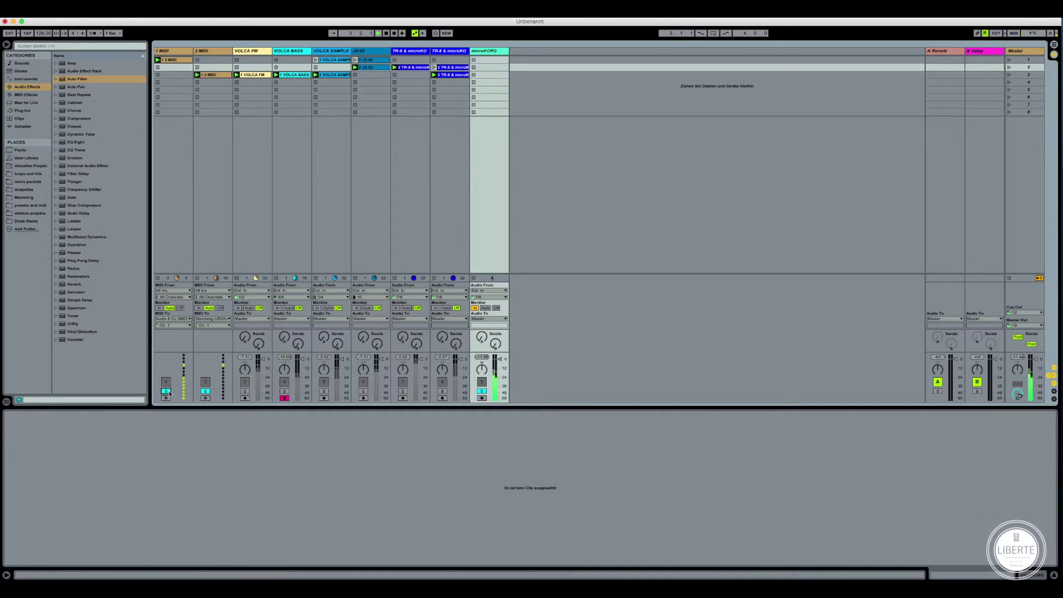
Step: Unsolo 2 MIDI, arm microKORG instead of VOLCA BASS and record a microKORG clip in scene 3
left_click(215, 76)
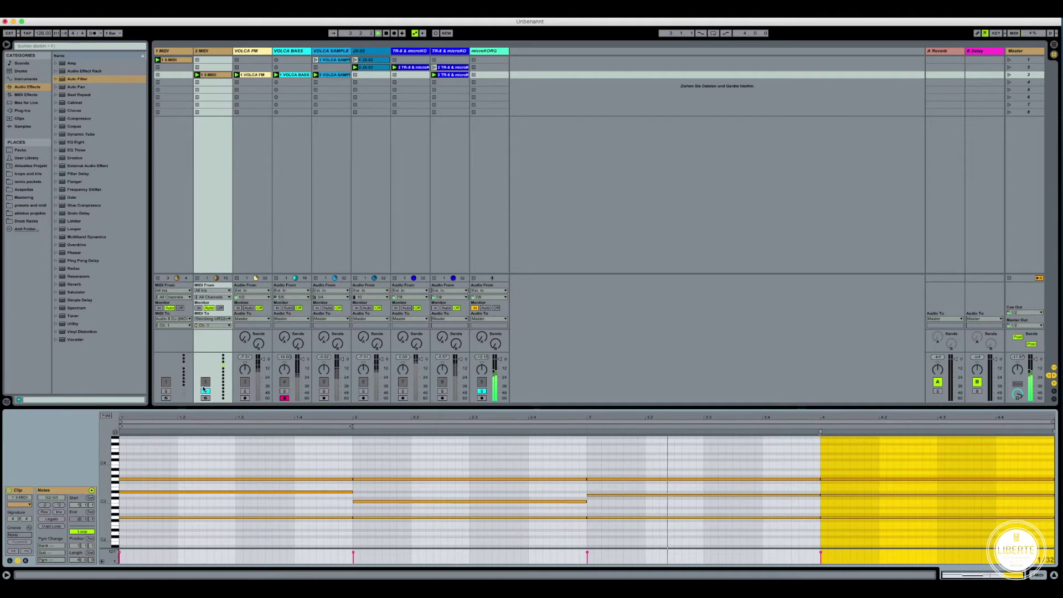
left_click(205, 391)
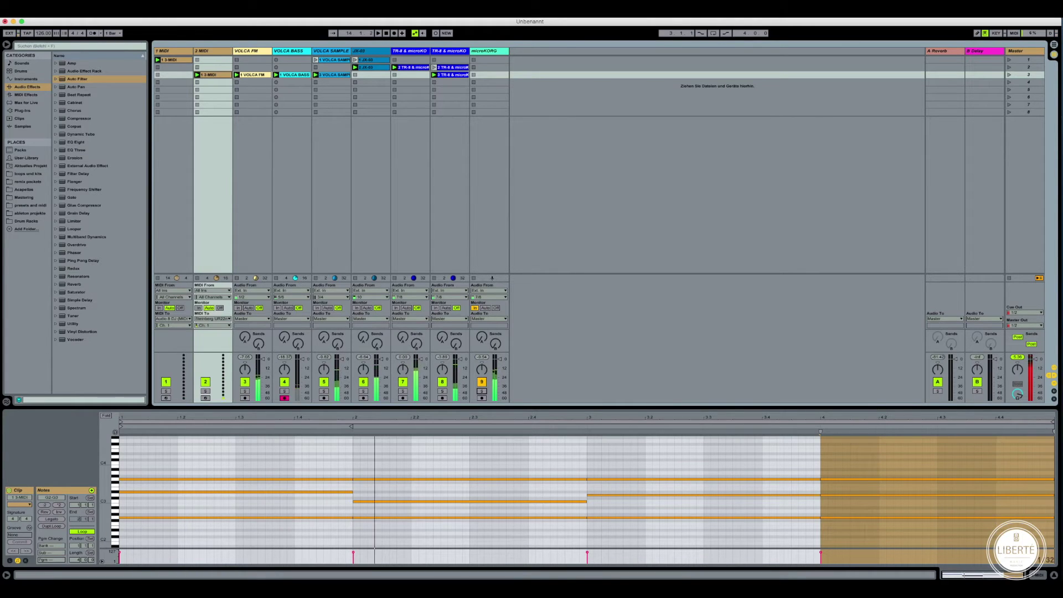
left_click(482, 397)
left_click(285, 398)
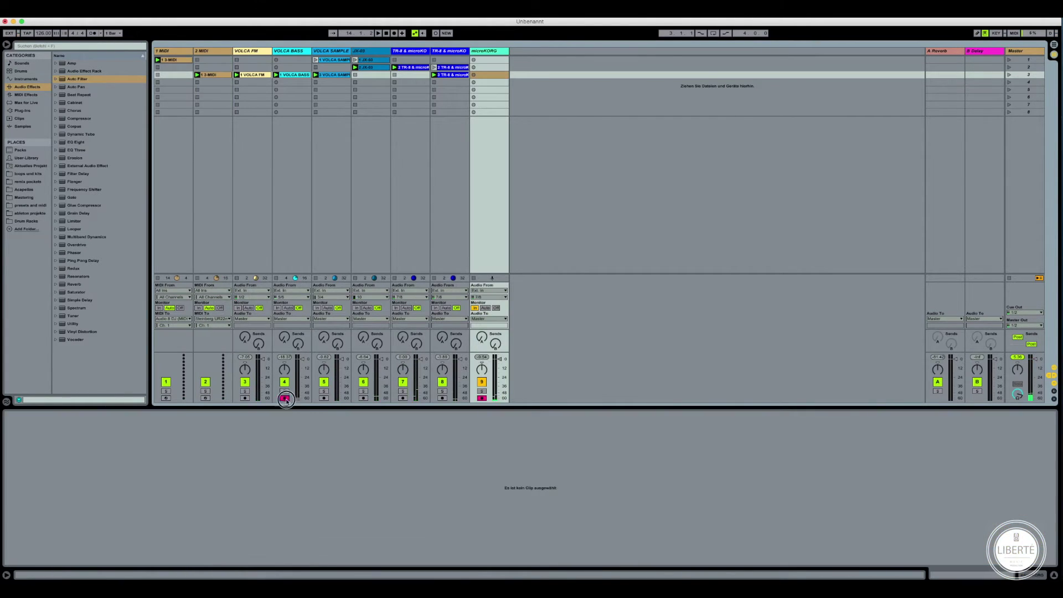
left_click(473, 74)
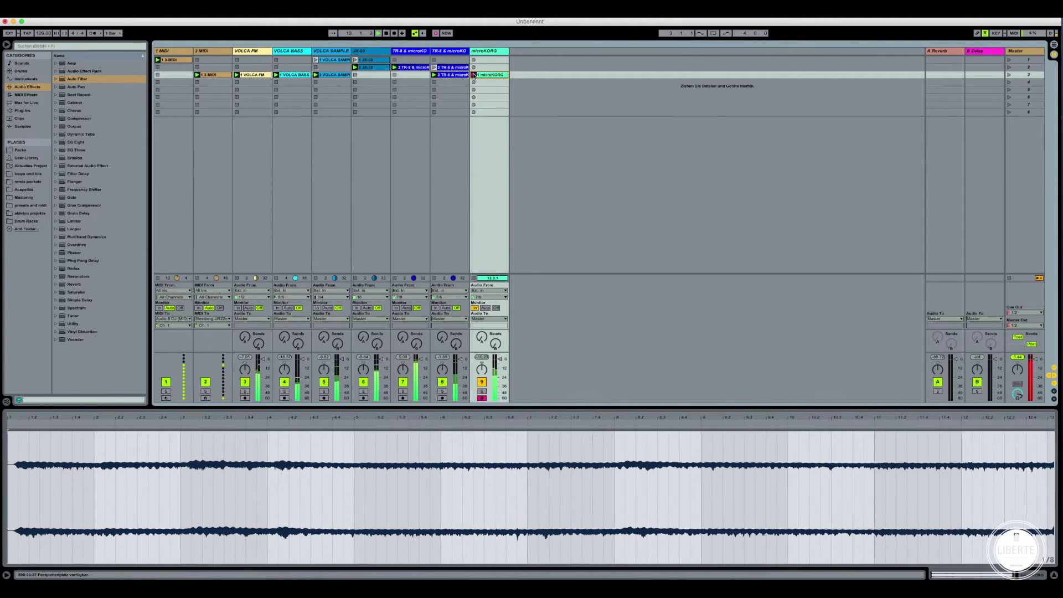
left_click(474, 75)
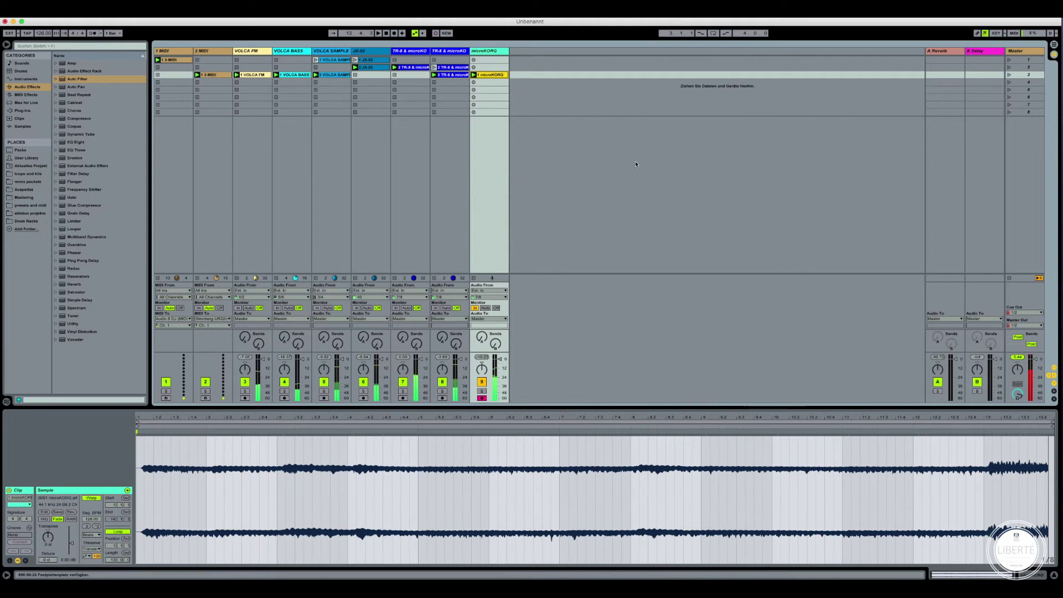
Step: Loop the microKORG clip over 8 bars starting at bar 5 and turn off the track's solo
key("space")
key("space")
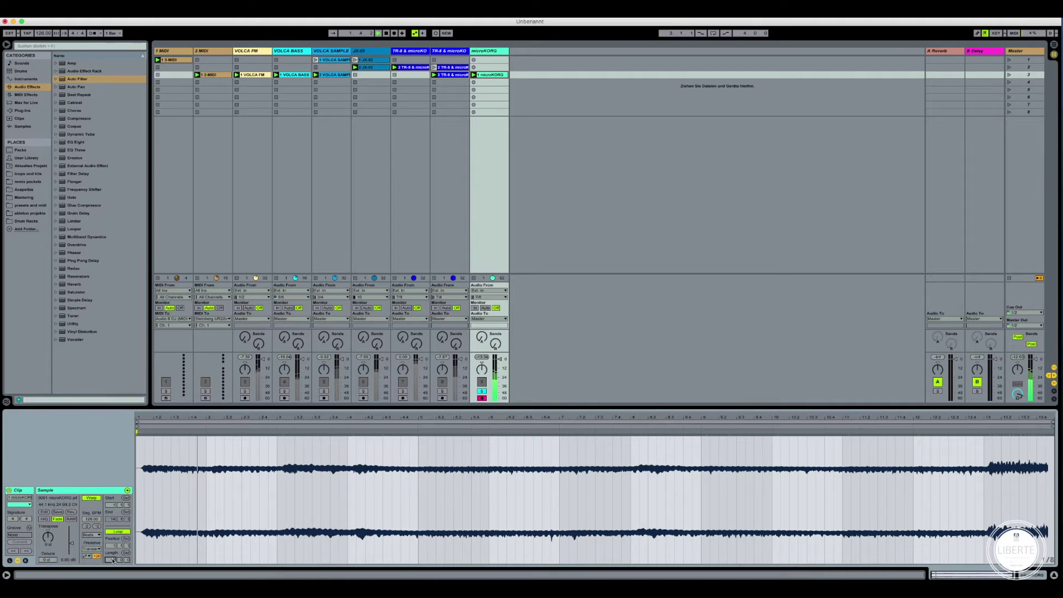
type("8")
key("Return")
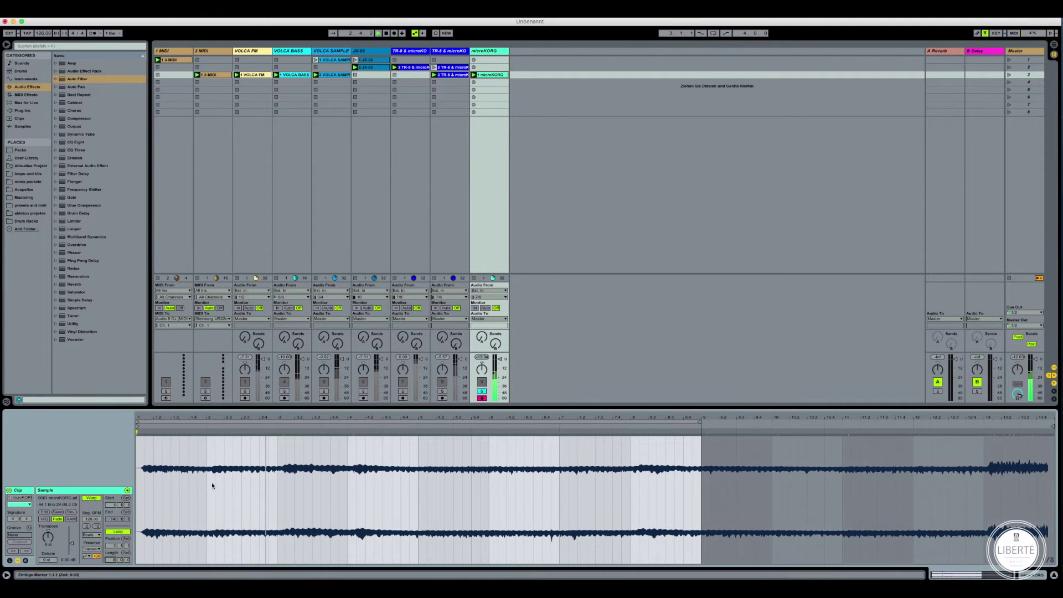
left_click_drag(113, 551, 114, 548)
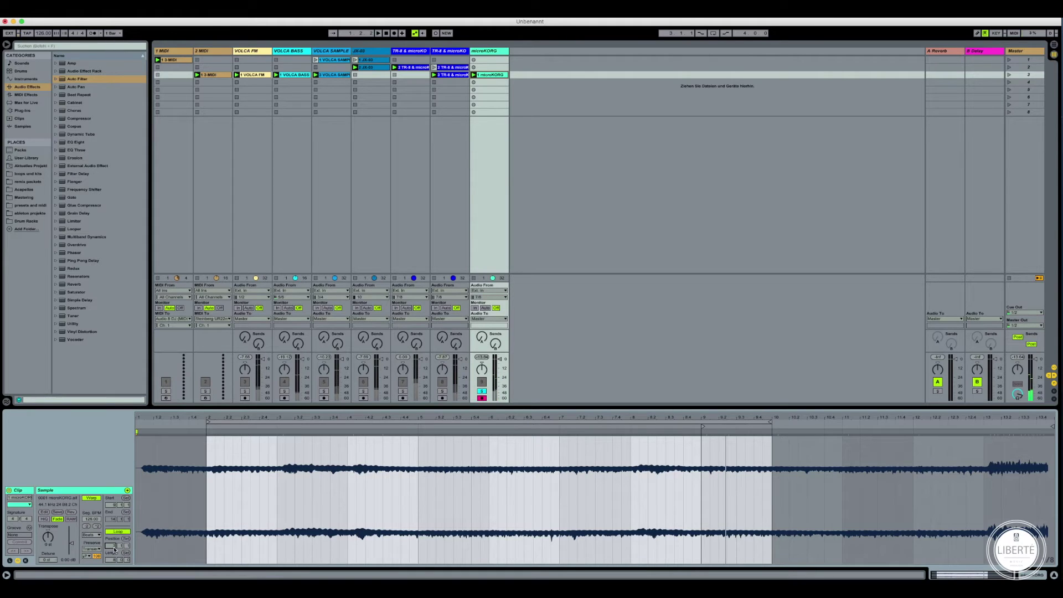
left_click_drag(114, 551, 113, 543)
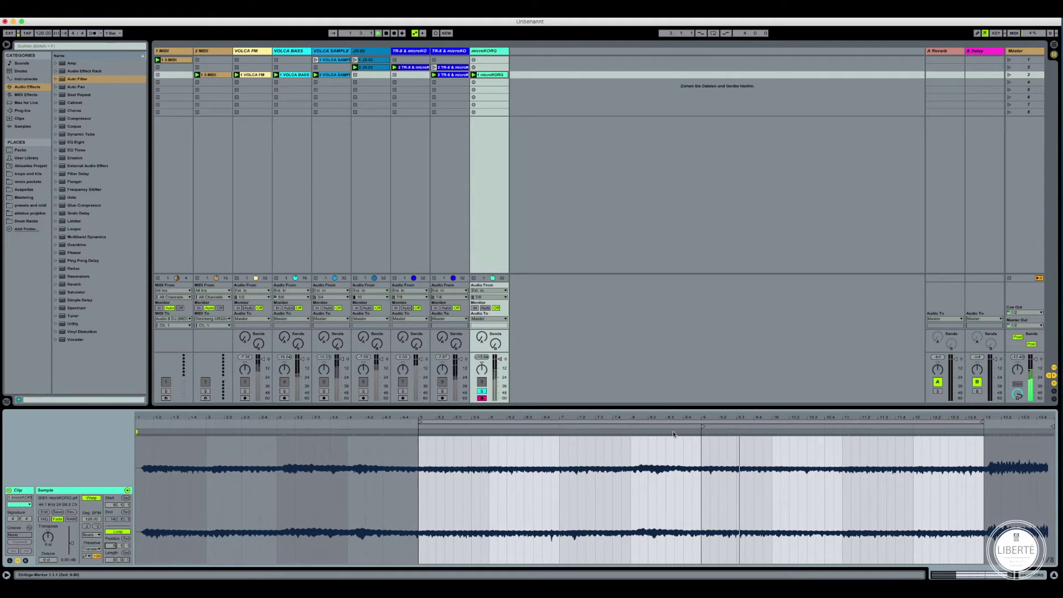
left_click(482, 392)
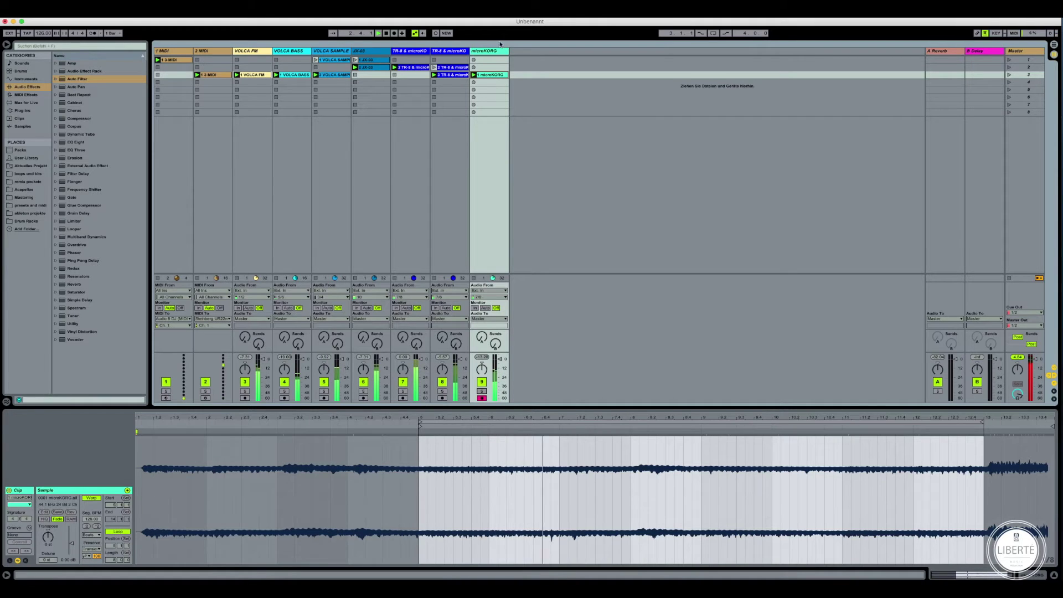
Step: Add a third TR-8 & microKORG track before the microKORG track by duplicating track 8
key("super+t")
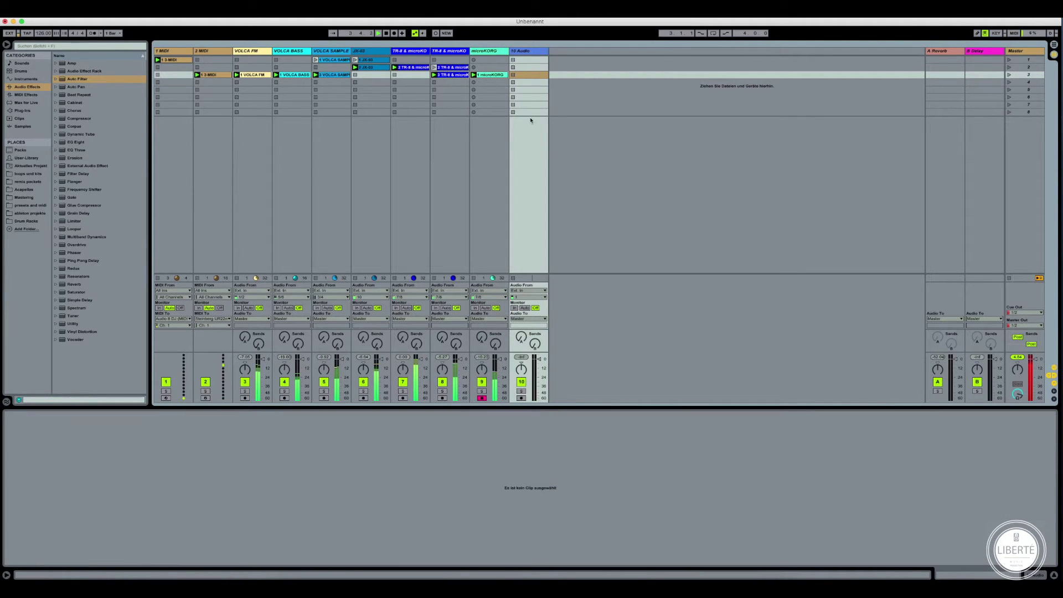
left_click(487, 51)
left_click(449, 51)
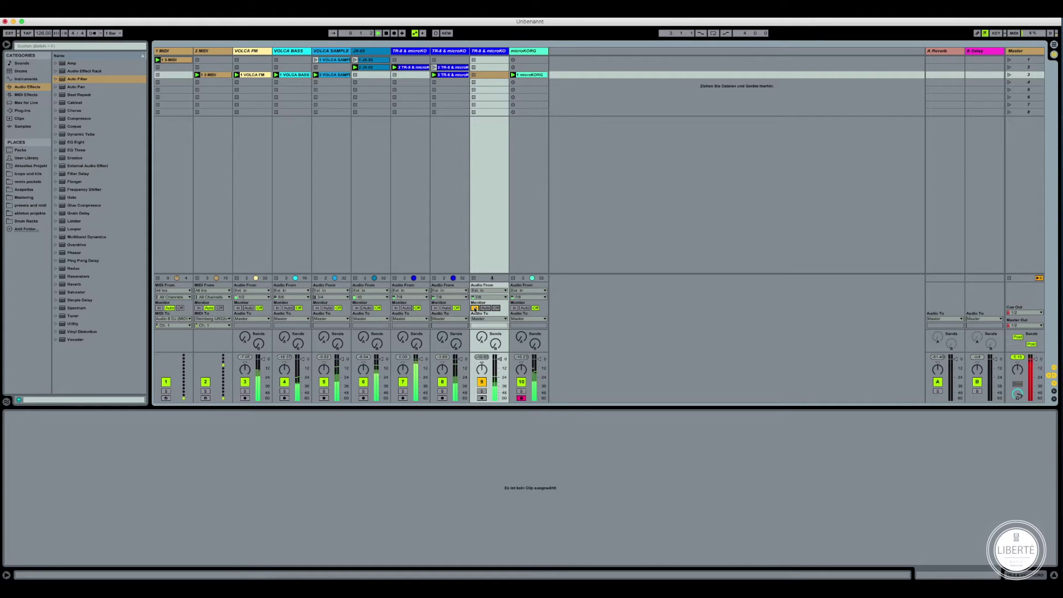
Step: Check track 9 briefly in solo and mute the microKORG track and track 6
left_click(482, 391)
left_click(482, 391)
left_click(522, 382)
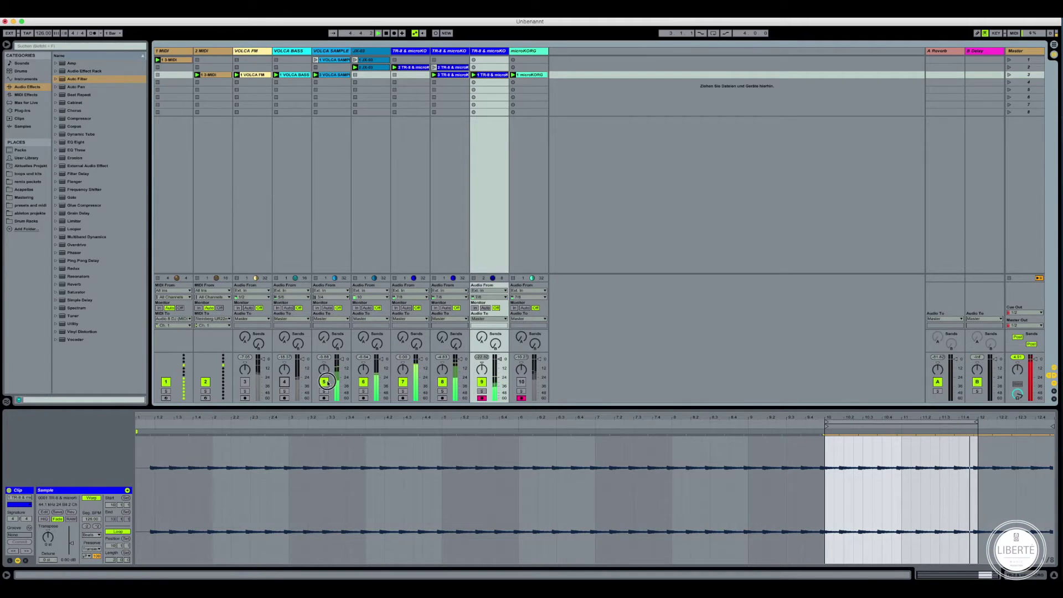
left_click(363, 382)
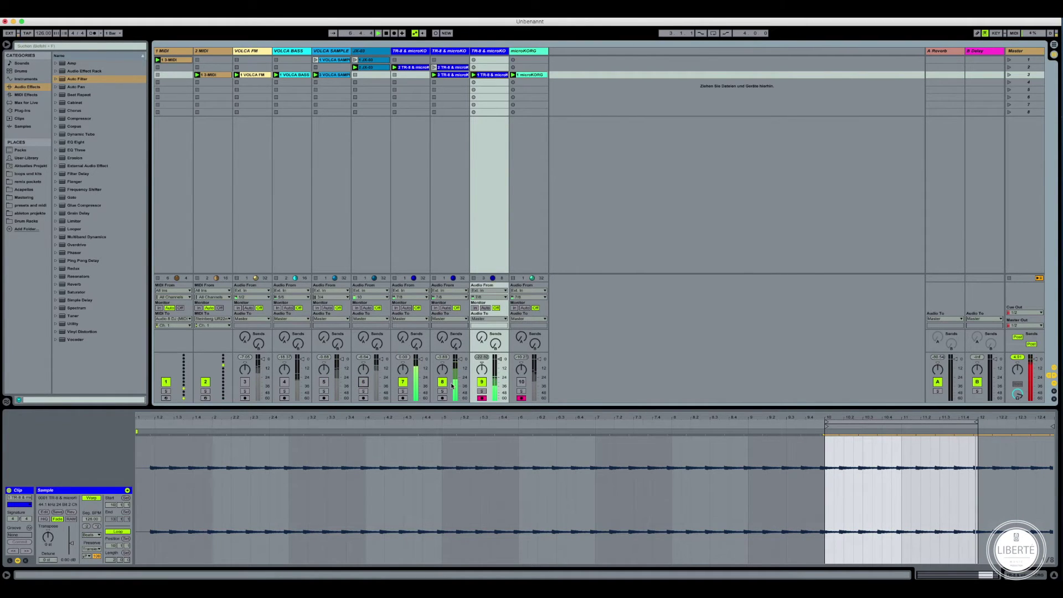
Step: Duplicate track 9 and delete the copied scene 3 clip from the new track
left_click(489, 50)
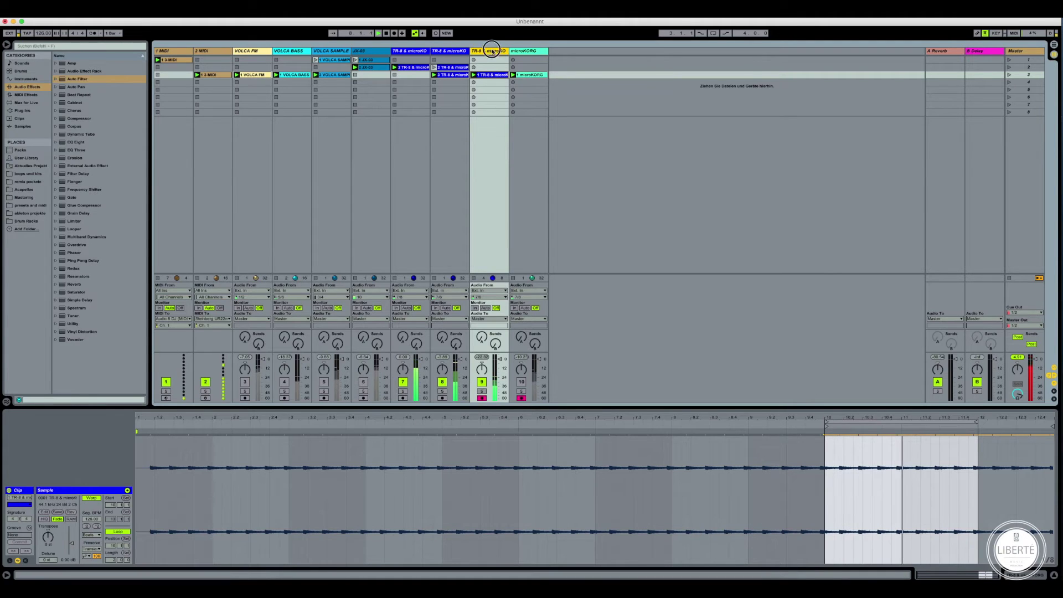
key("super+d")
left_click(532, 75)
key("Delete")
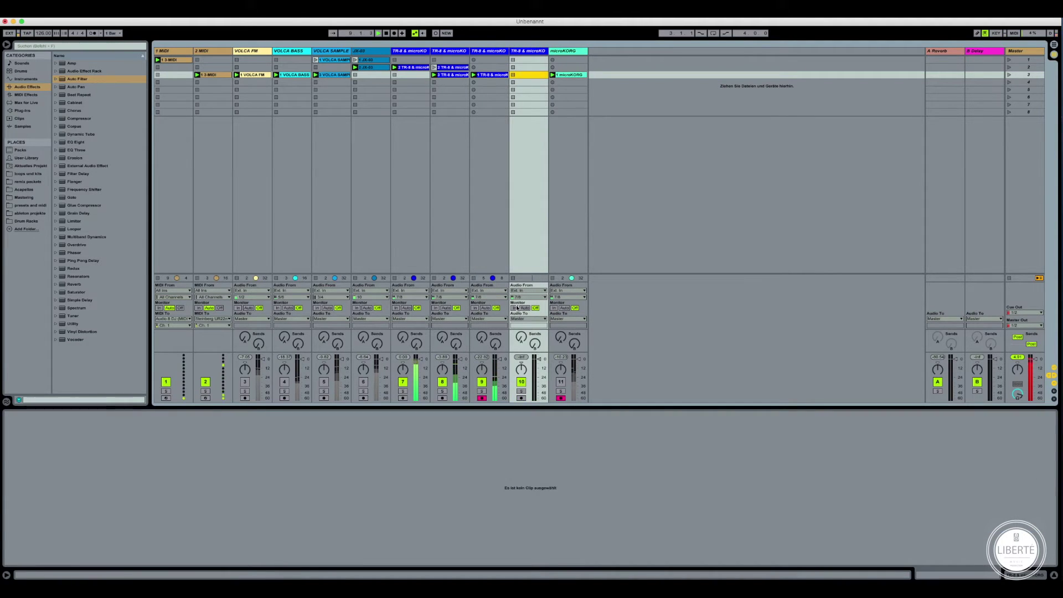
Step: Record a clip in scene 3 of track 10 with its input monitored, and set monitoring to Off
left_click(515, 309)
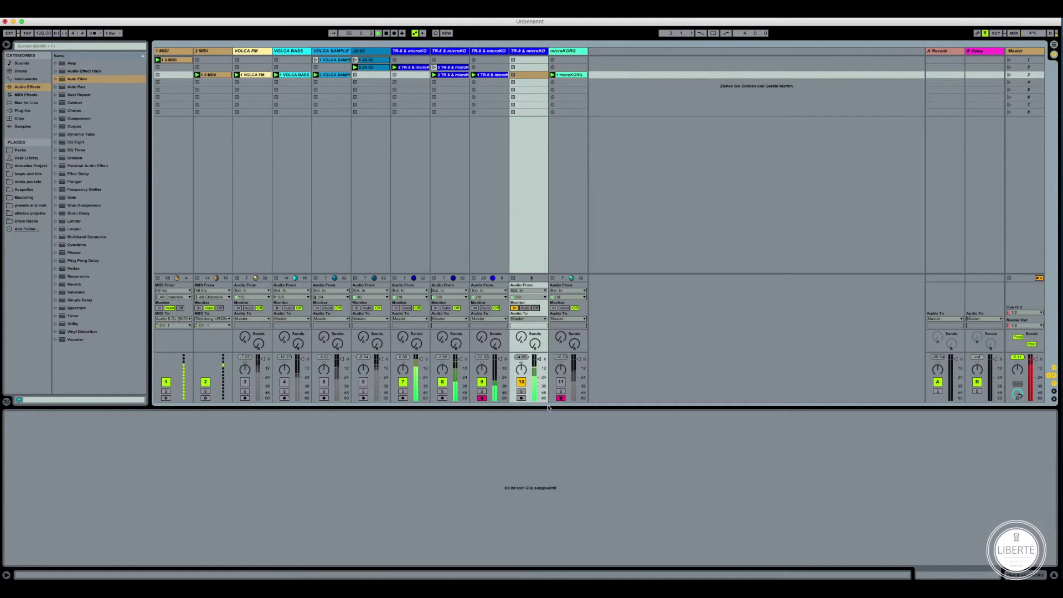
left_click(522, 398)
left_click(514, 75)
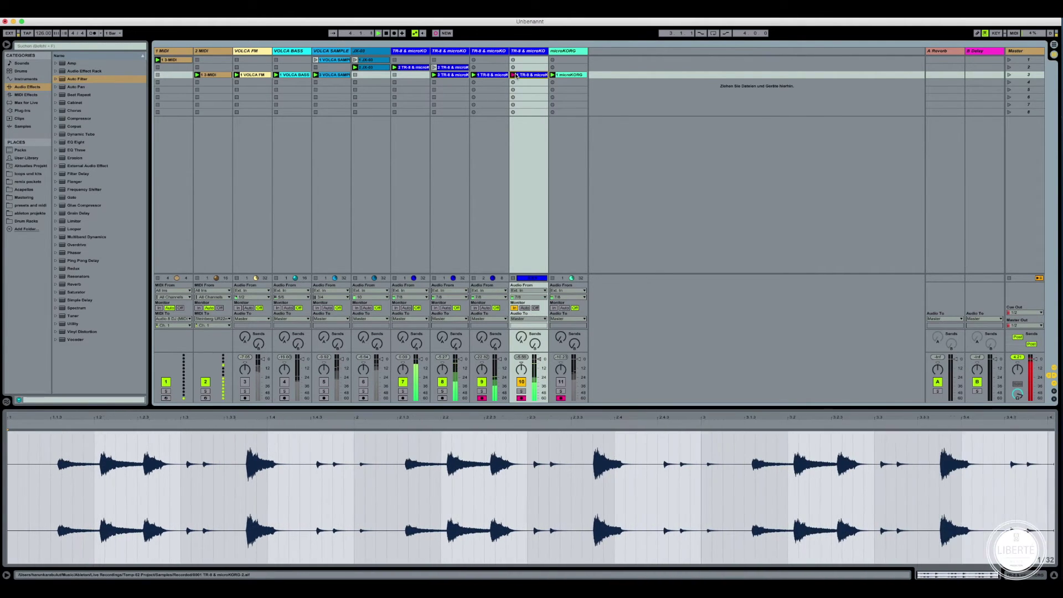
left_click(514, 74)
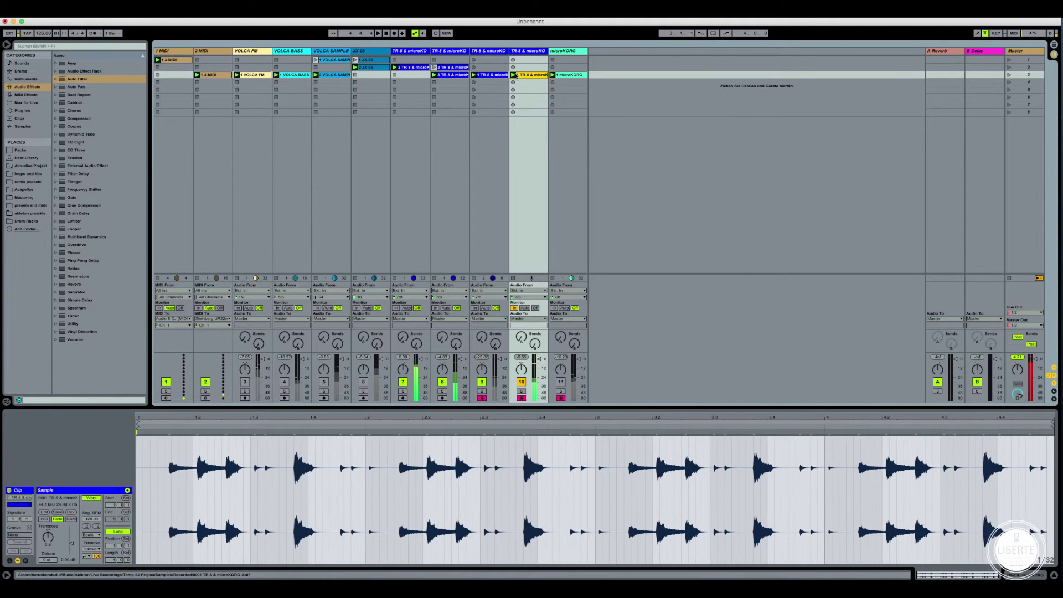
left_click(535, 308)
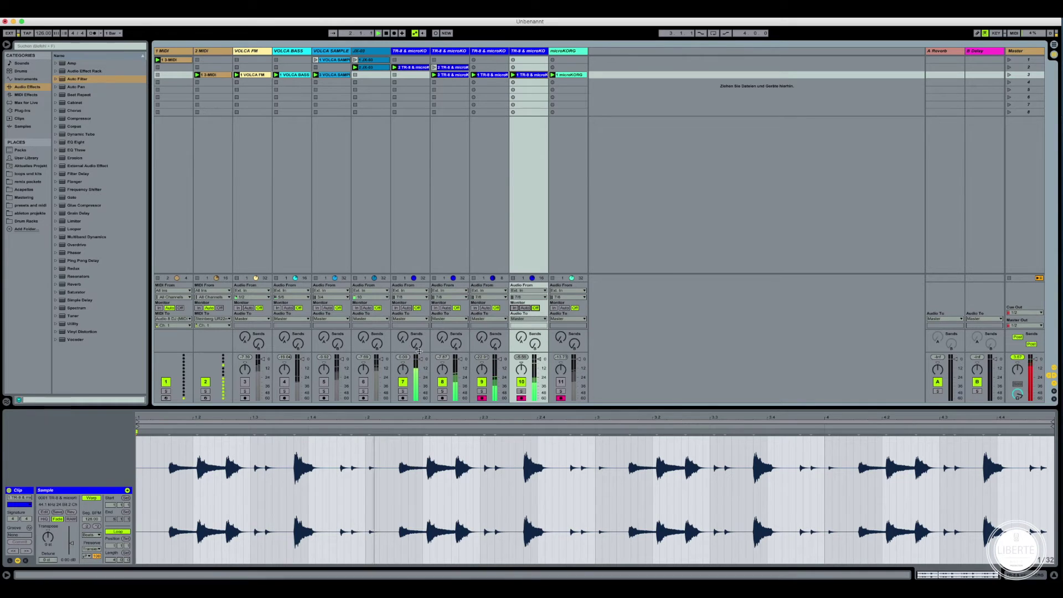
Step: Unmute the VOLCA SAMPLE track and add an EQ Eight to it
left_click(363, 382)
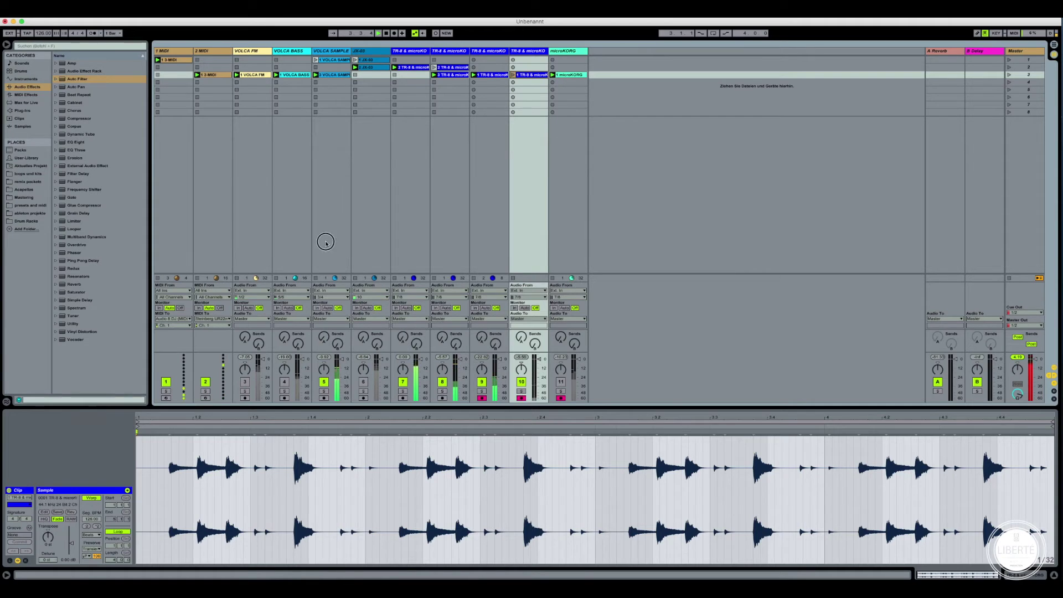
left_click(326, 242)
left_click_drag(90, 142, 83, 449)
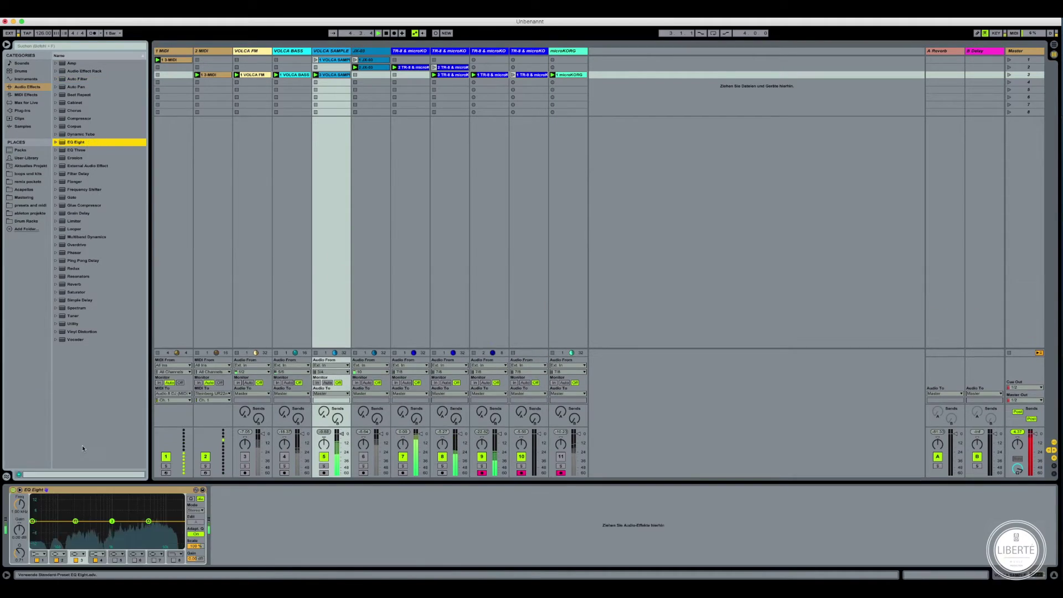
Step: Shape the VOLCA SAMPLE EQ Eight with a band 2 low-mid boost, a band 1 low cut and a slight band 4 high boost
mouse_move(75, 521)
left_mouse_down()
mouse_move(124, 500)
mouse_move(81, 512)
left_mouse_up()
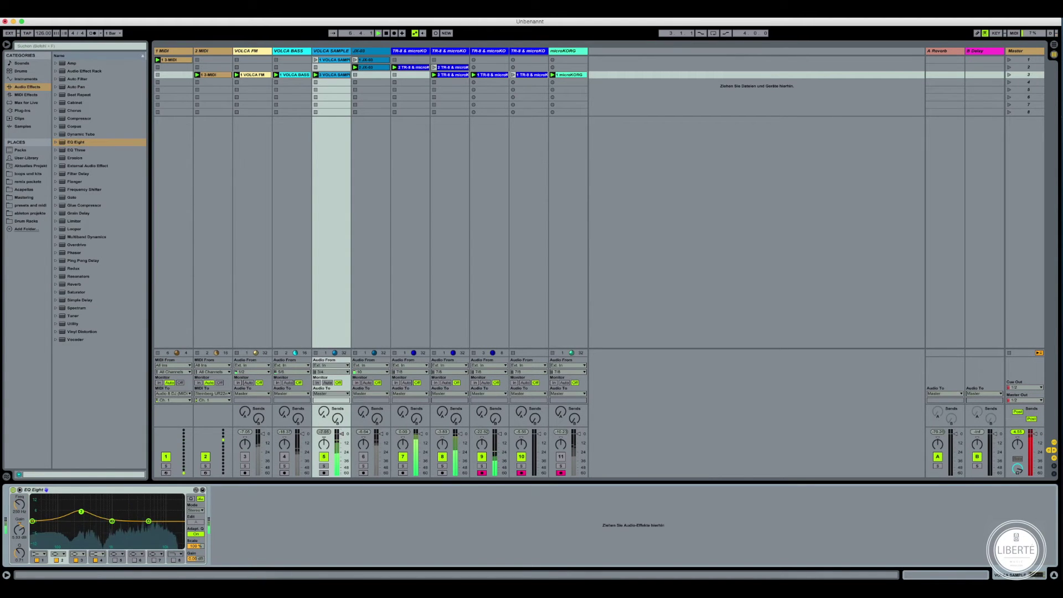
left_click(38, 554)
left_click(40, 522)
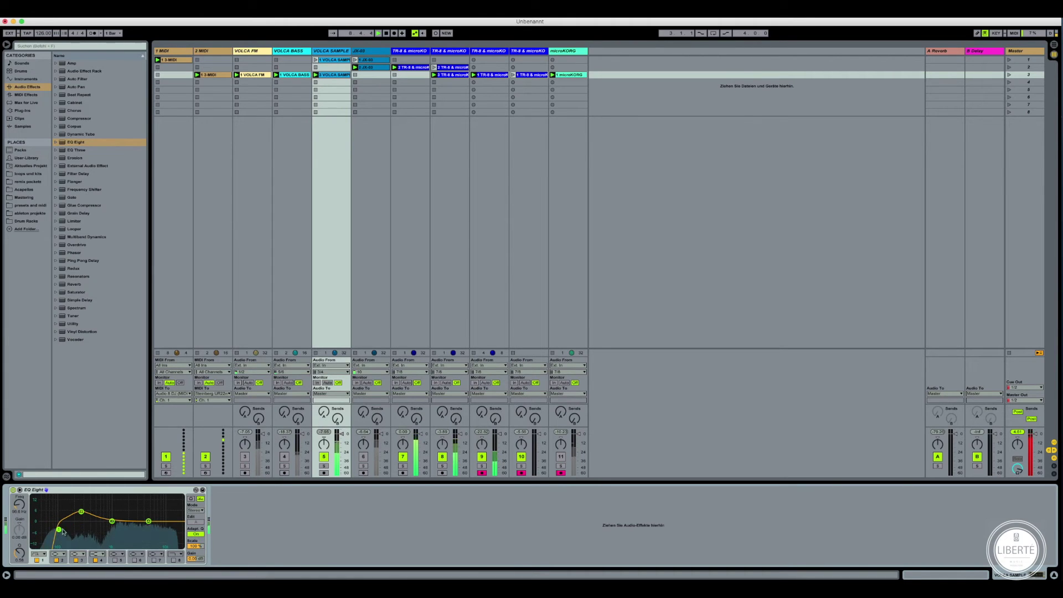
left_click_drag(162, 515, 158, 523)
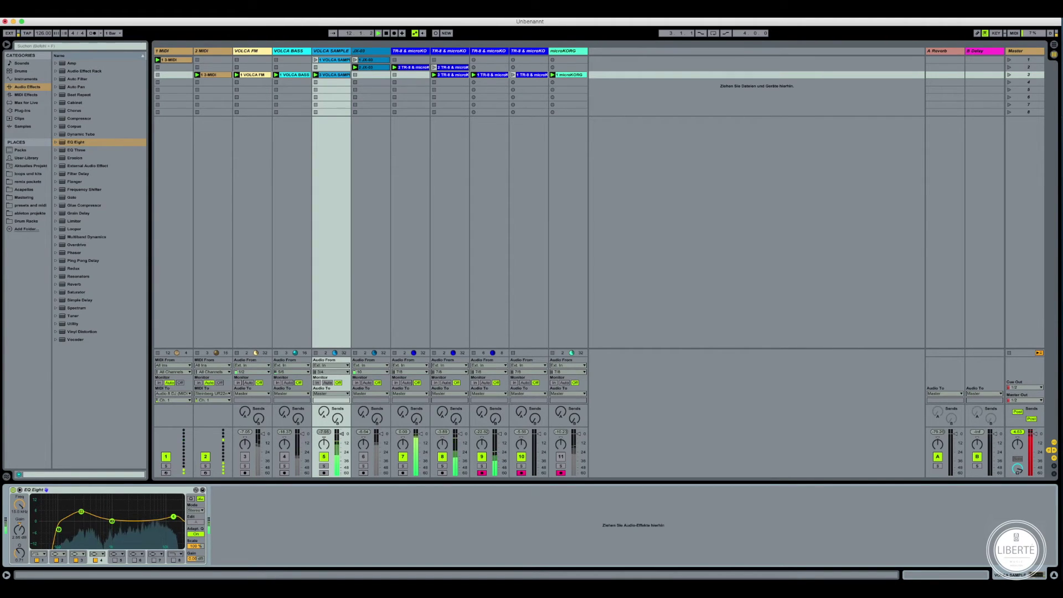
Step: Shift the band 2 low-mid boost in the VOLCA SAMPLE EQ Eight slightly higher, and disarm tracks 9, 10 and 11
left_click_drag(111, 521, 88, 512)
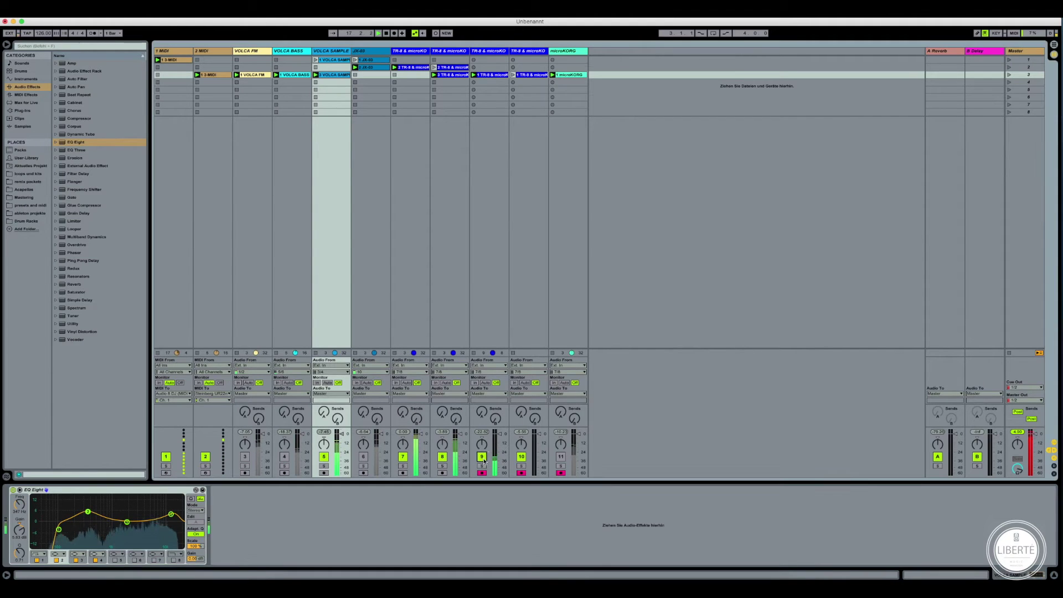
left_click(522, 473)
left_click(482, 473)
left_click(561, 473)
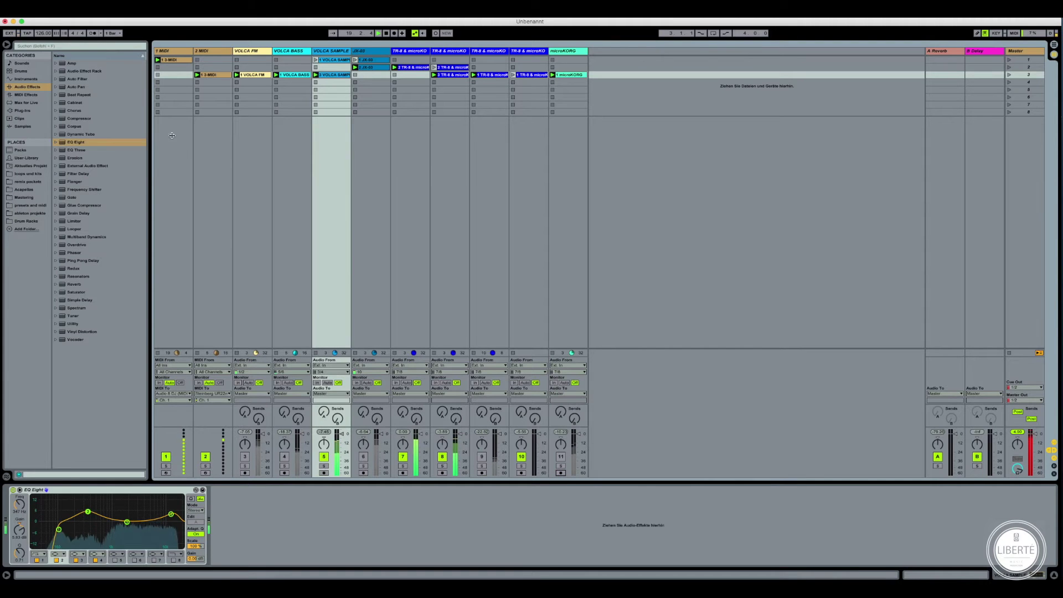
Step: Unmute the VOLCA FM track, add an Auto Filter to it, and raise the filter's cutoff, resonance and LFO amount
left_click(245, 456)
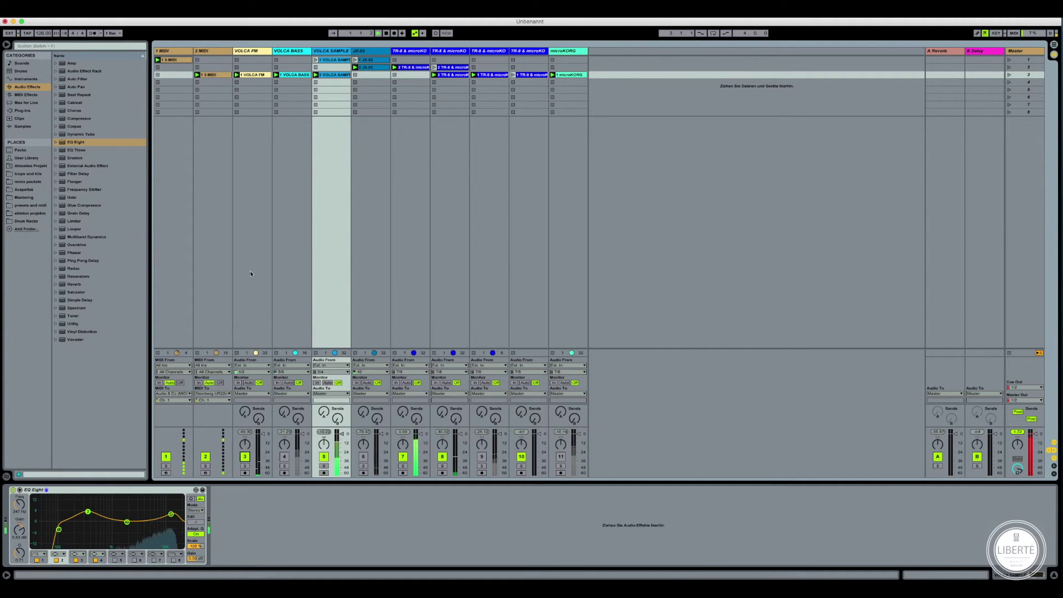
double_click(106, 79)
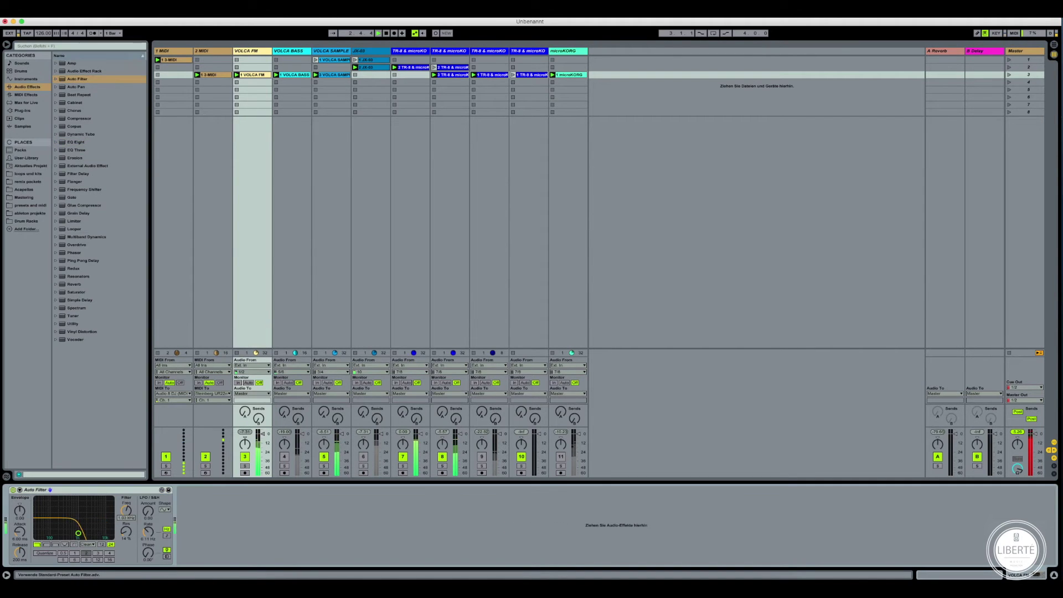
left_click_drag(148, 516, 149, 516)
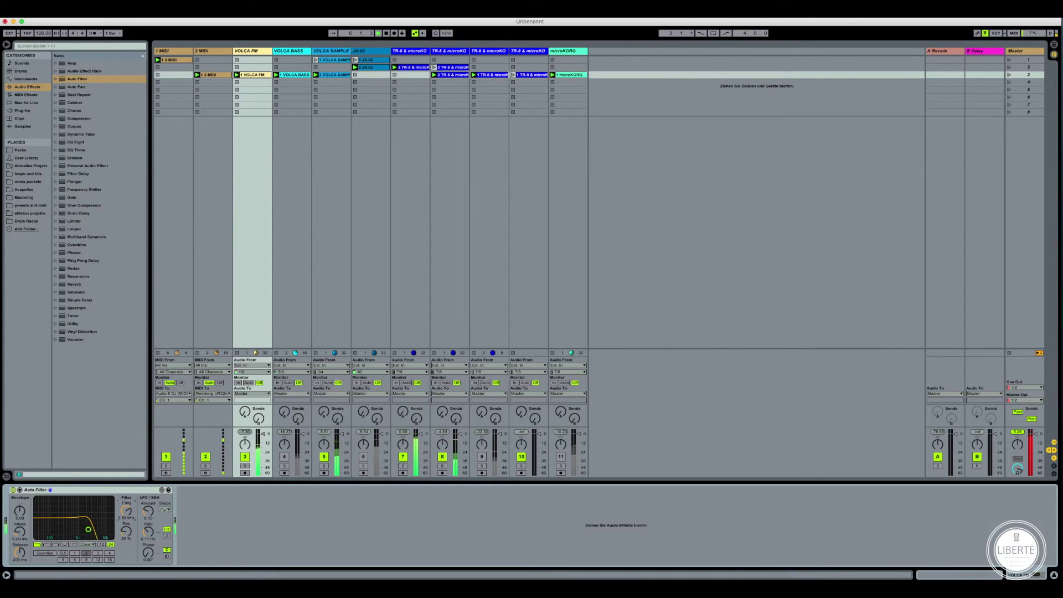
Step: Insert a Compressor before the Auto Filter on VOLCA FM, adjust its threshold, attack and release, and show its transfer curve
left_click(102, 205)
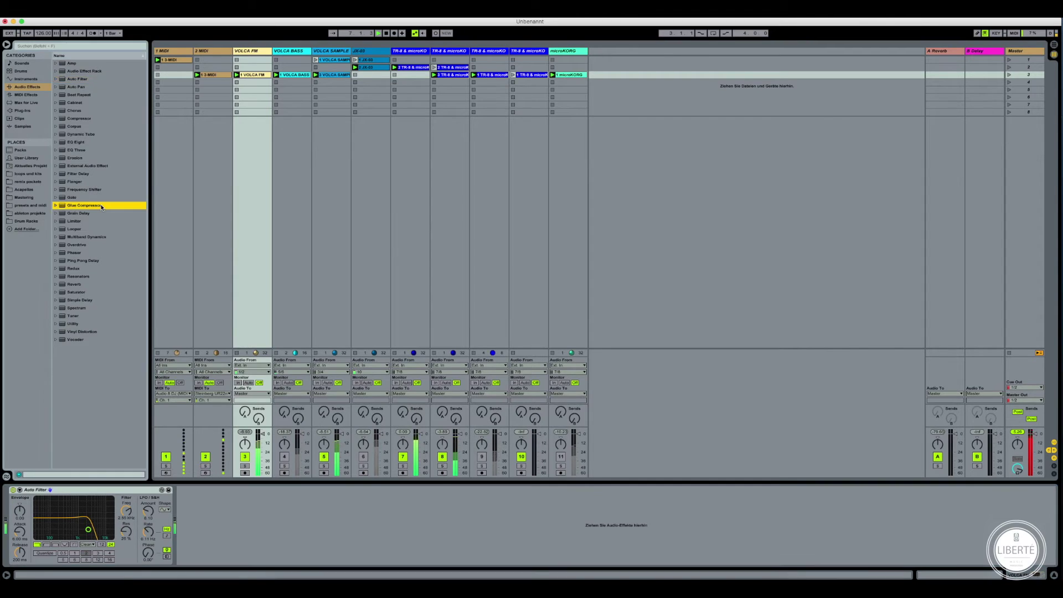
left_click_drag(80, 118, 20, 493)
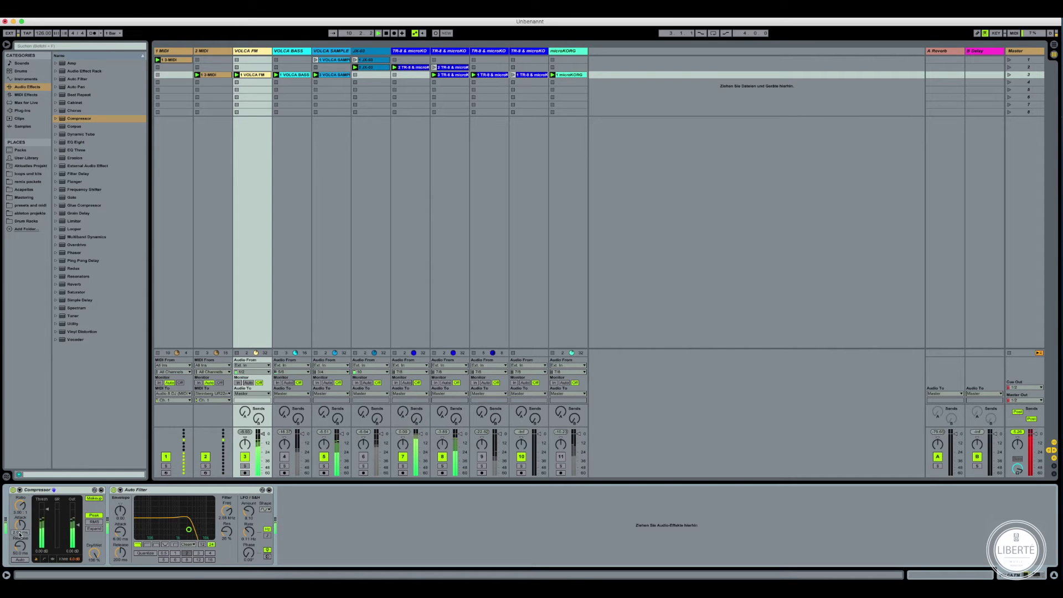
left_click_drag(19, 535, 21, 553)
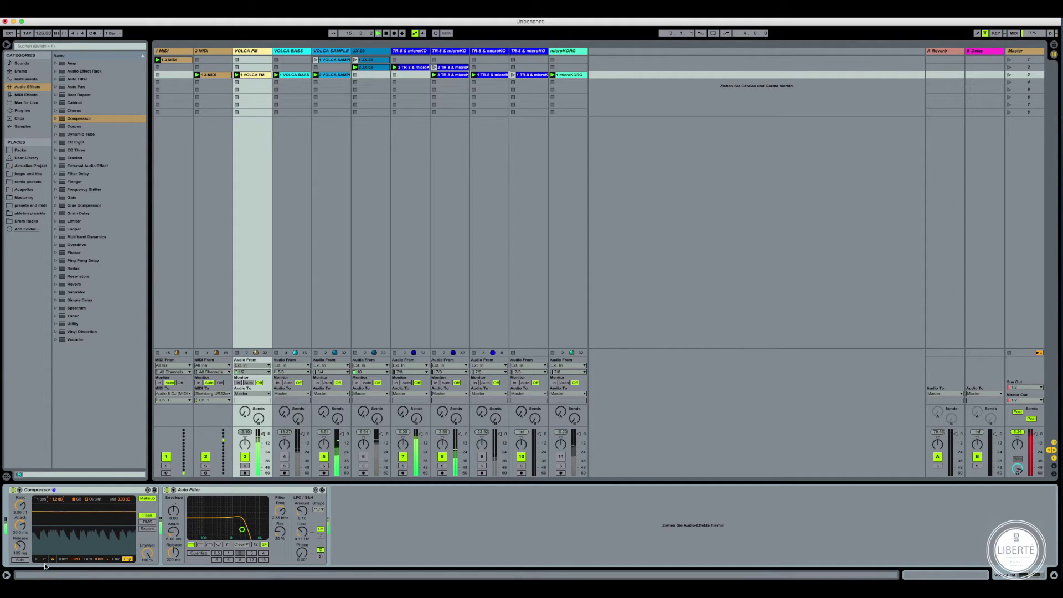
left_click(42, 560)
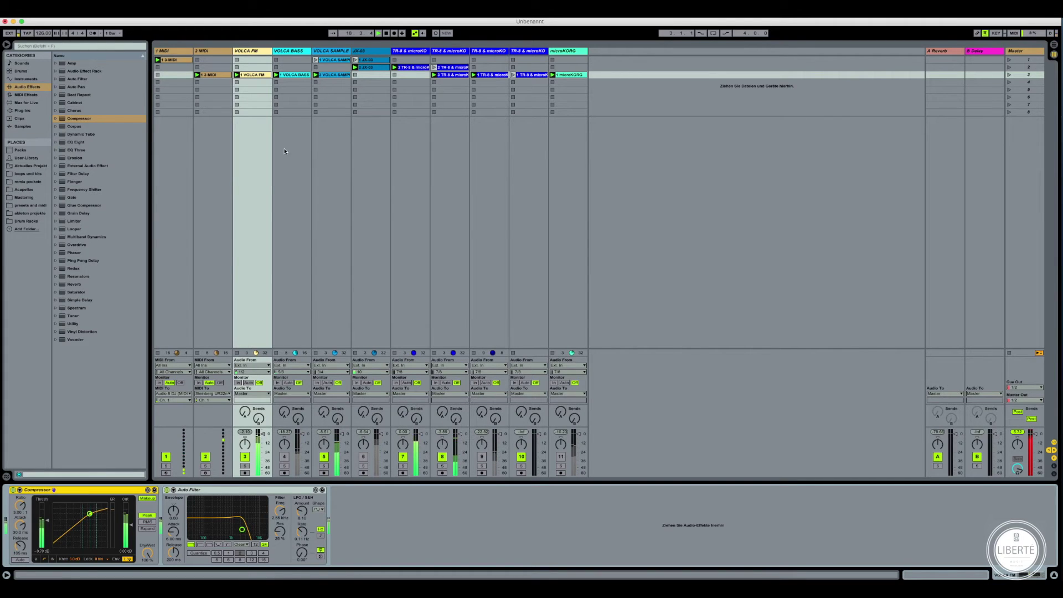
Step: Add a copy of the VOLCA FM Compressor after the EQ Eight on VOLCA SAMPLE and fine-tune its threshold
left_click(333, 51)
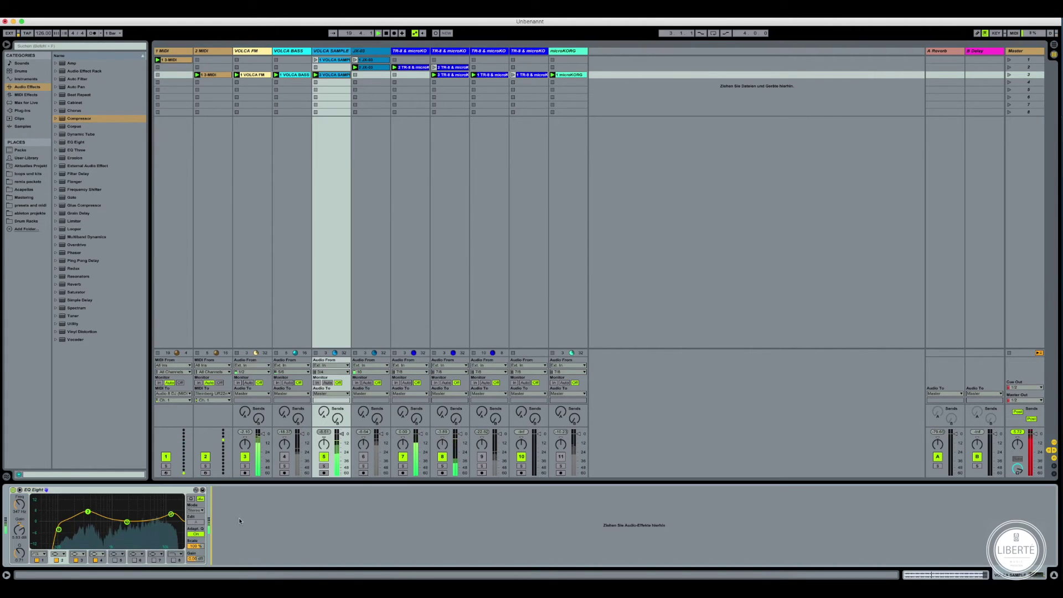
left_click_drag(240, 520, 241, 521)
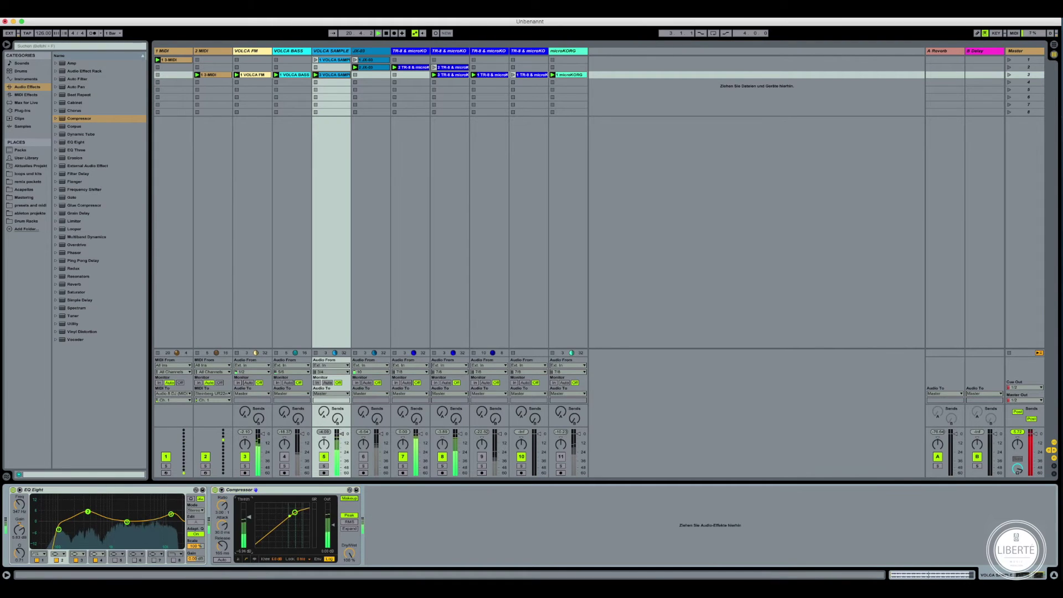
left_click_drag(249, 517, 249, 514)
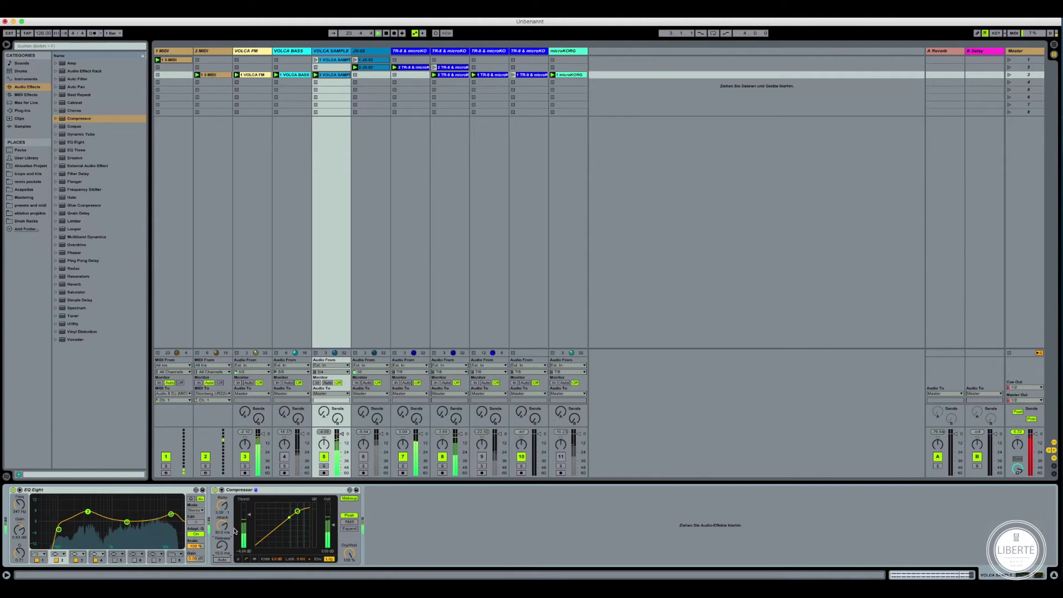
left_click_drag(250, 515, 250, 517)
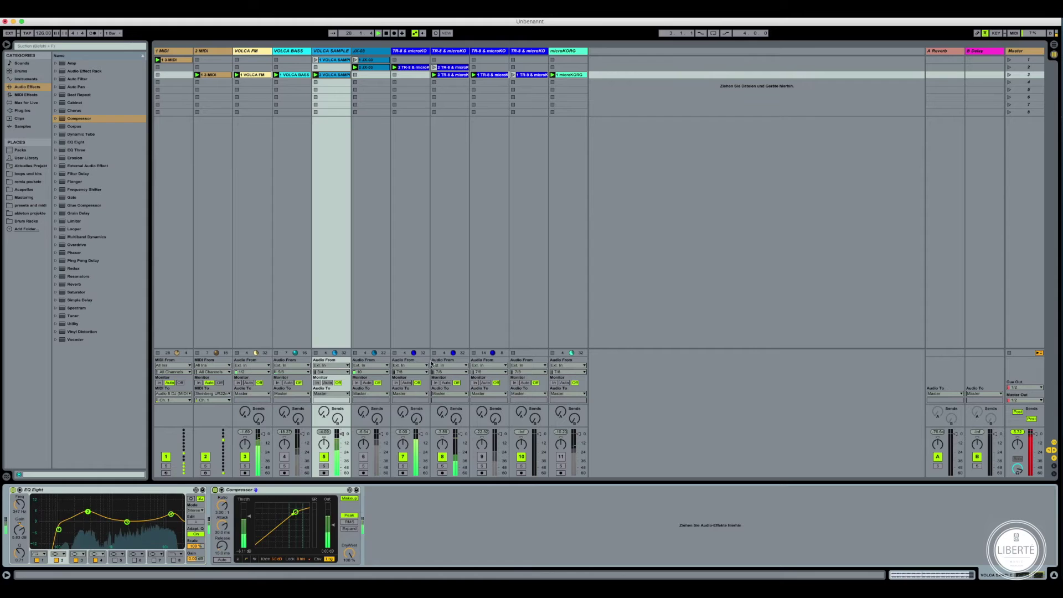
Step: Add a copy of the same Compressor to track 7, the first TR-8 & microKORG track
left_click(416, 299)
left_click(409, 74)
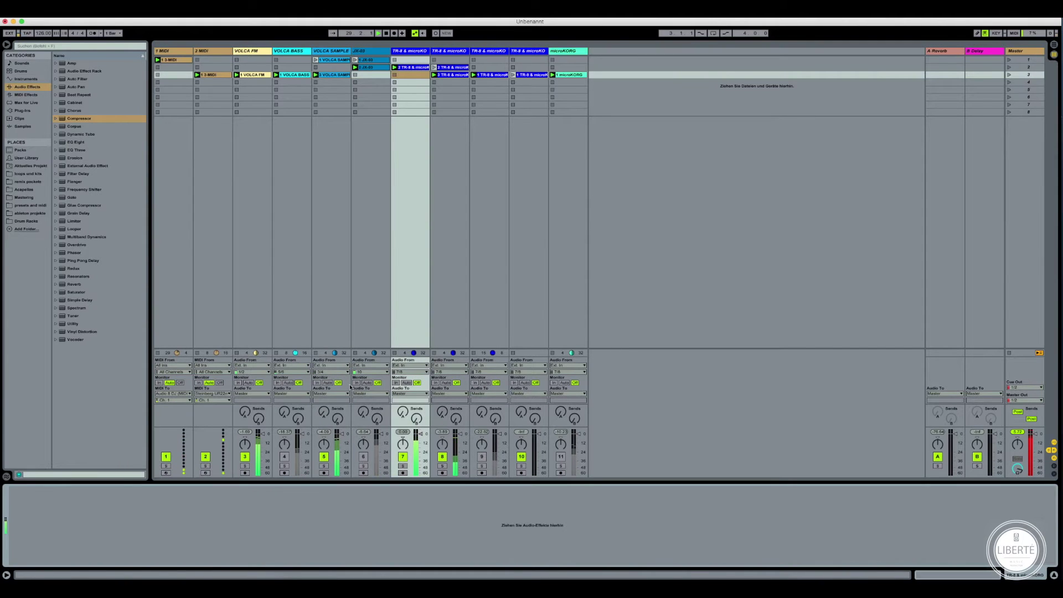
left_click(411, 71)
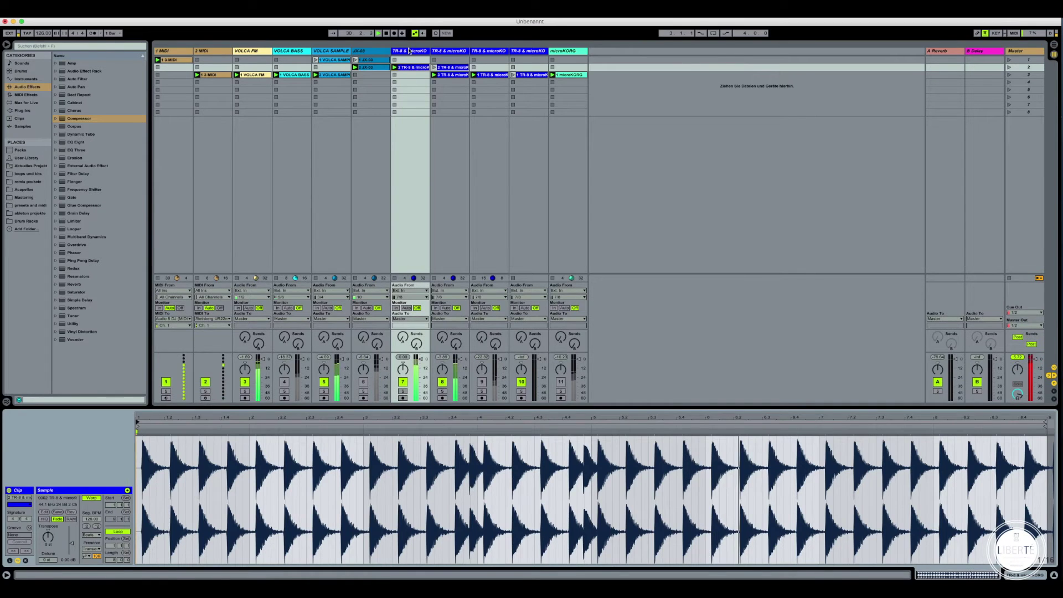
key("shift+Tab")
left_click_drag(260, 506, 258, 504)
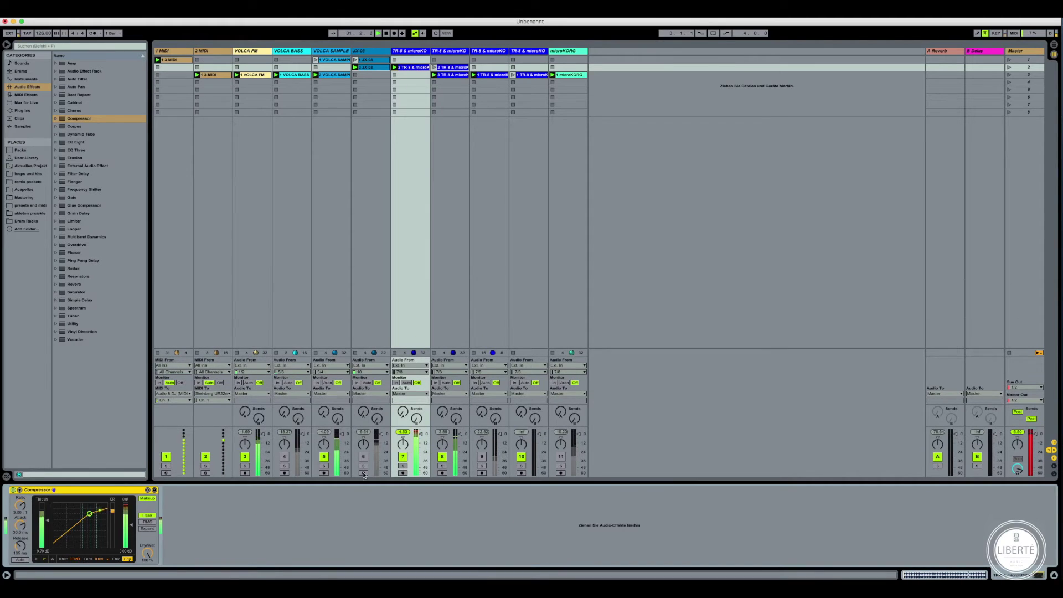
Step: Adjust the track 7 Compressor's threshold against its activity display, lower its output gain, and return to the transfer curve
left_click_drag(47, 521, 47, 510)
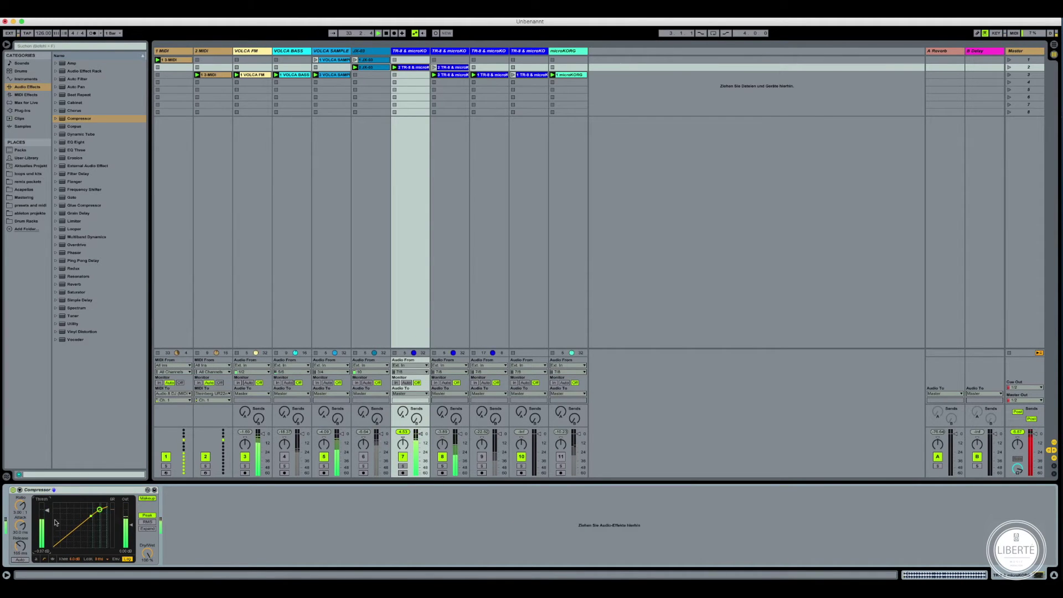
left_click(54, 559)
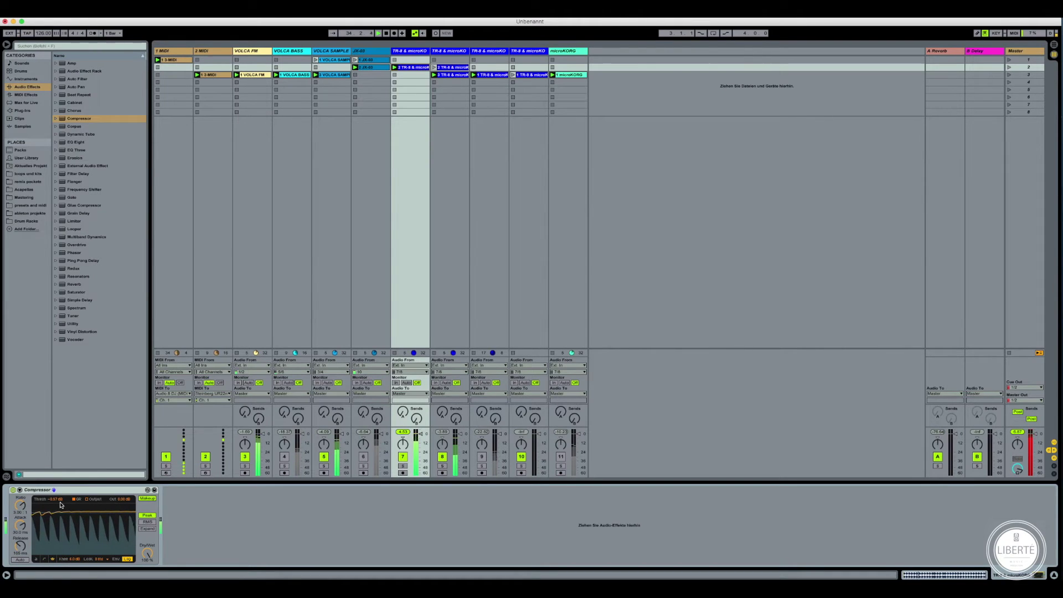
left_click(126, 504)
left_click_drag(126, 505, 126, 502)
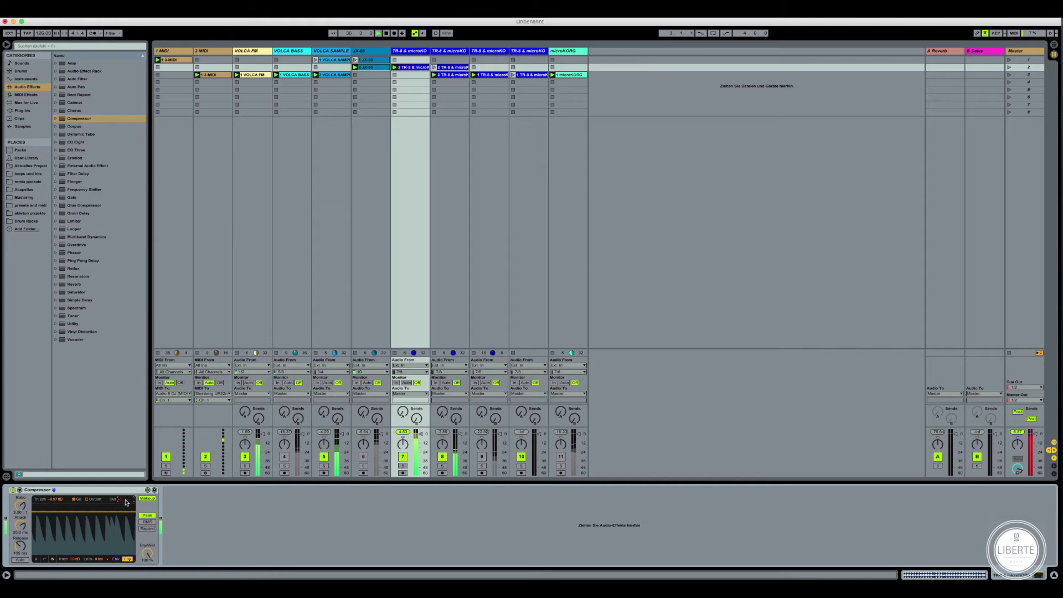
left_click(36, 559)
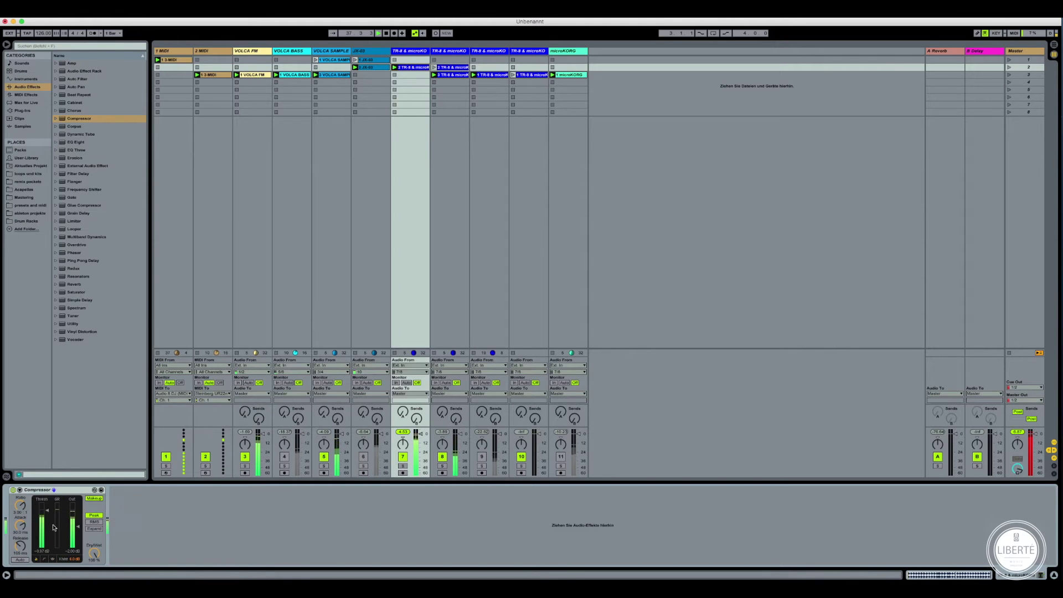
left_click(45, 559)
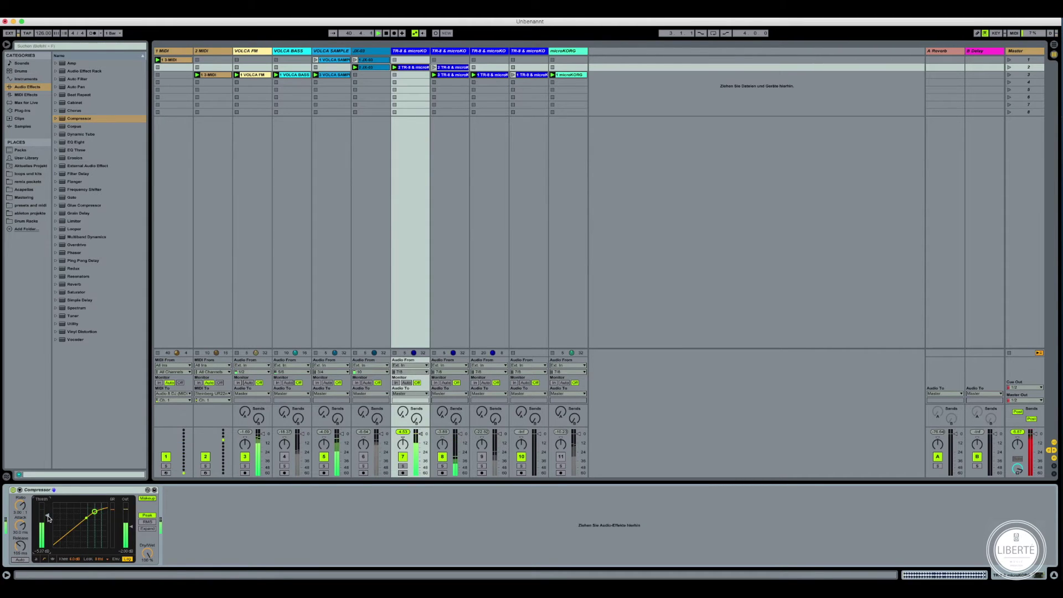
Step: Solo track 7 to compare it with its Compressor off and on, and replay the full mix from the start
left_click(402, 466)
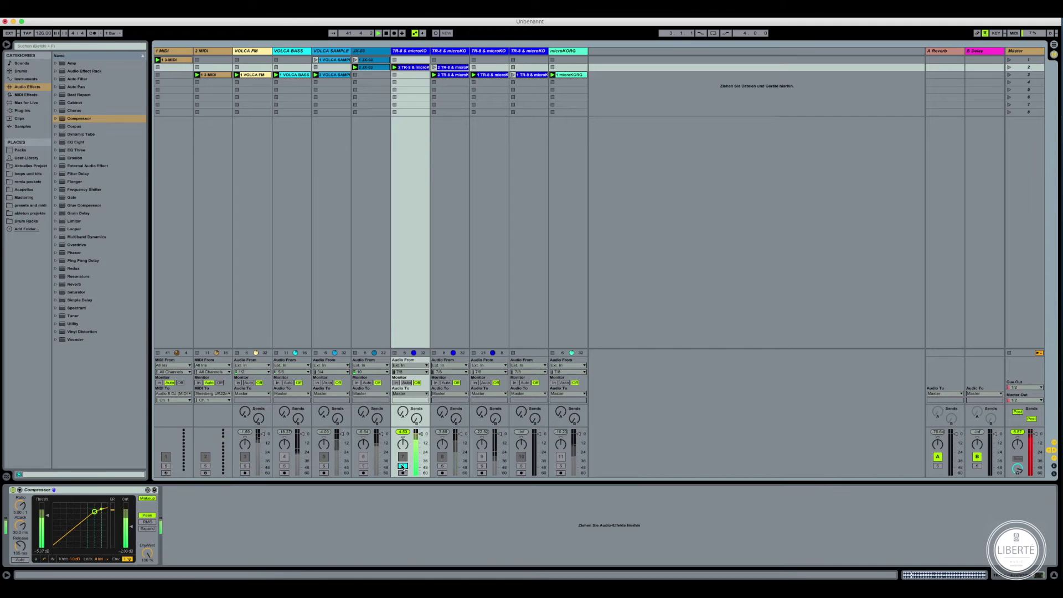
left_click(13, 490)
left_click(12, 490)
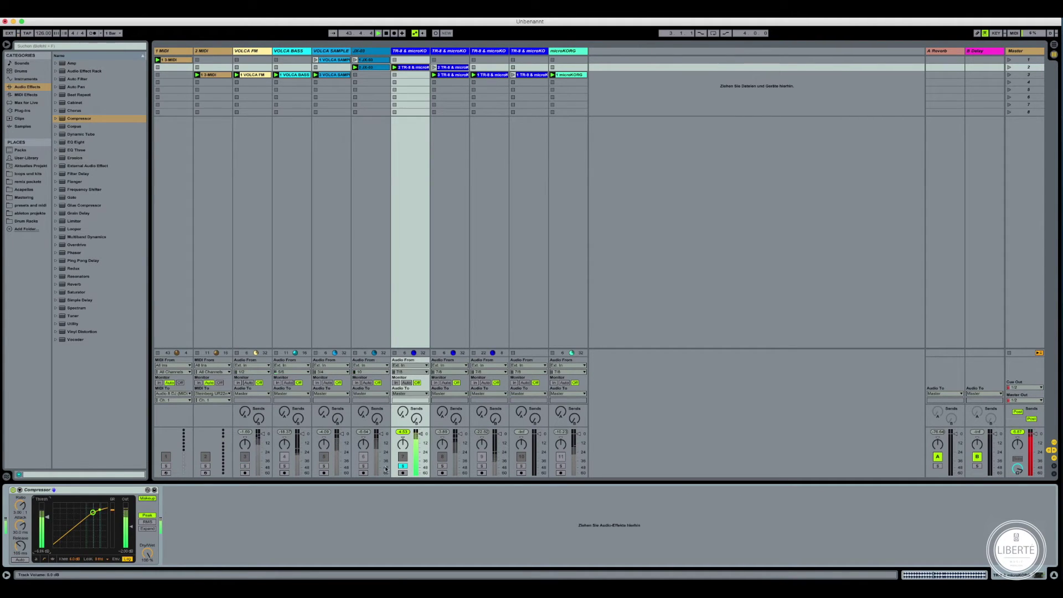
left_click(403, 465)
key("space")
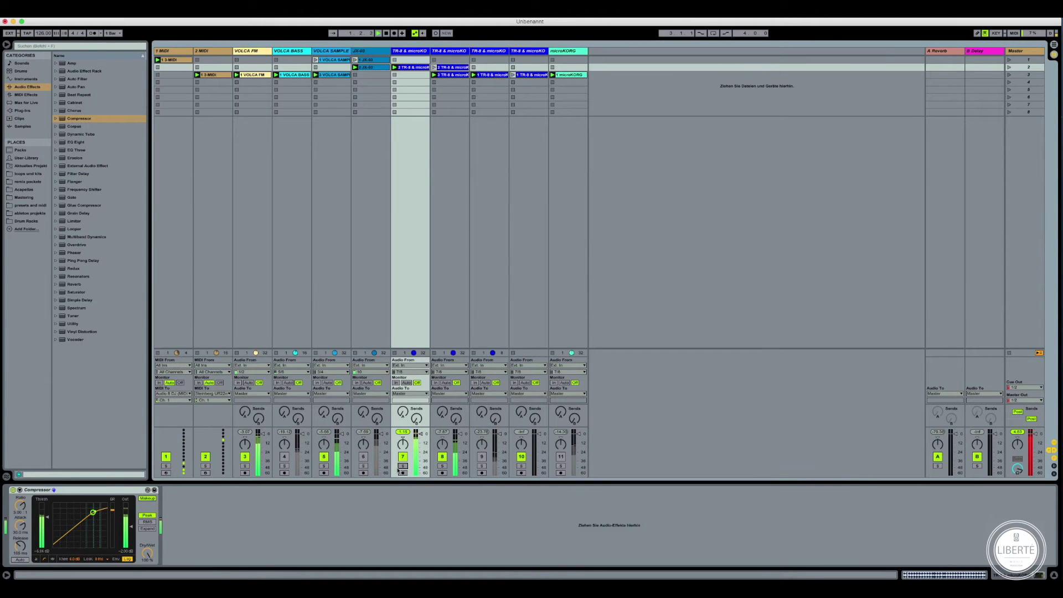
Step: Add a Gate to VOLCA FM, place it before the Compressor, and adjust its threshold, attack and release
left_click(251, 294)
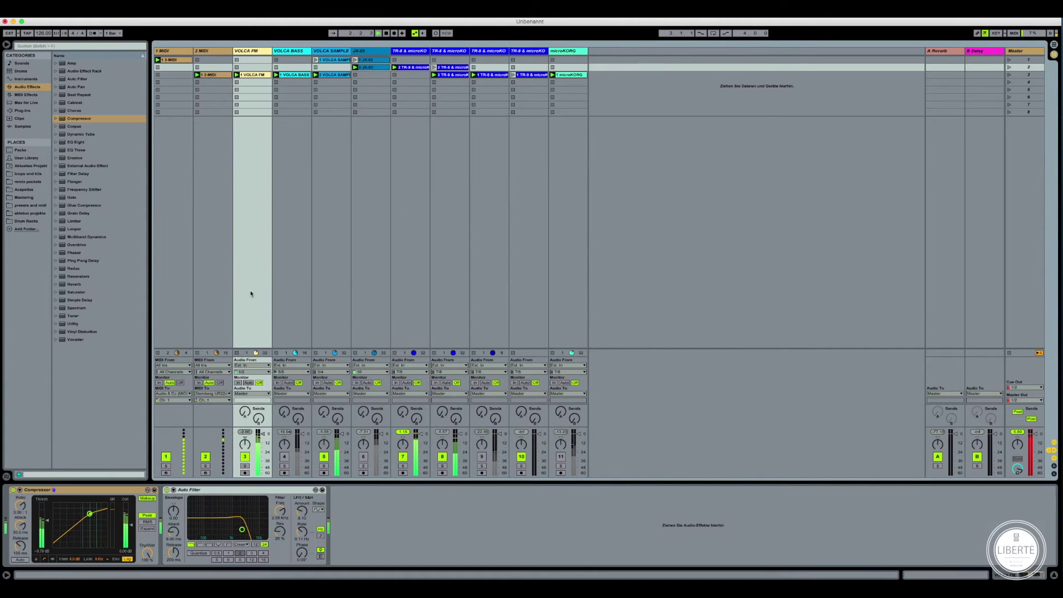
double_click(83, 198)
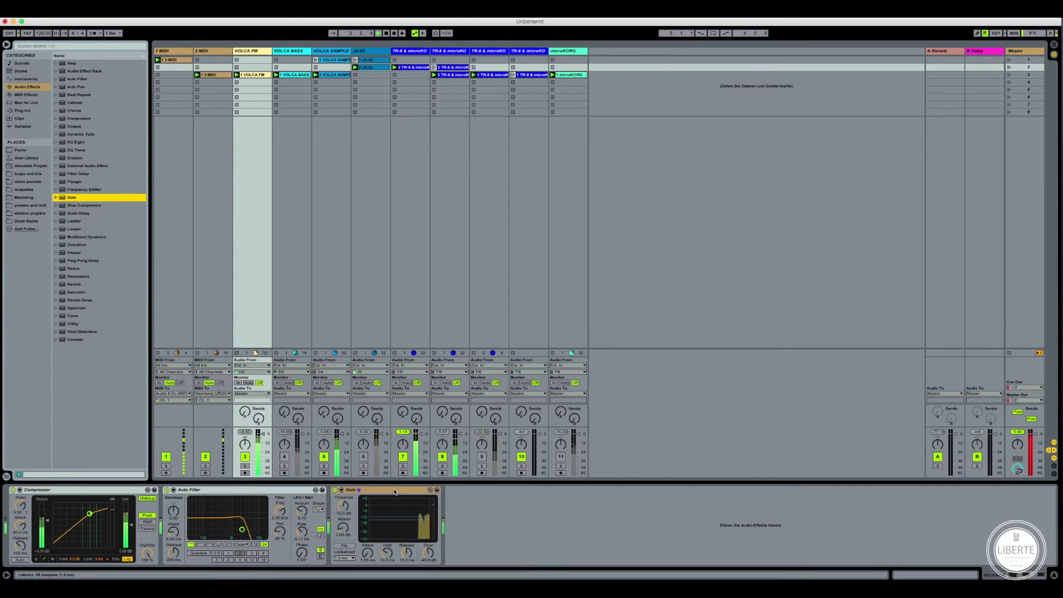
left_click_drag(353, 490, 12, 489)
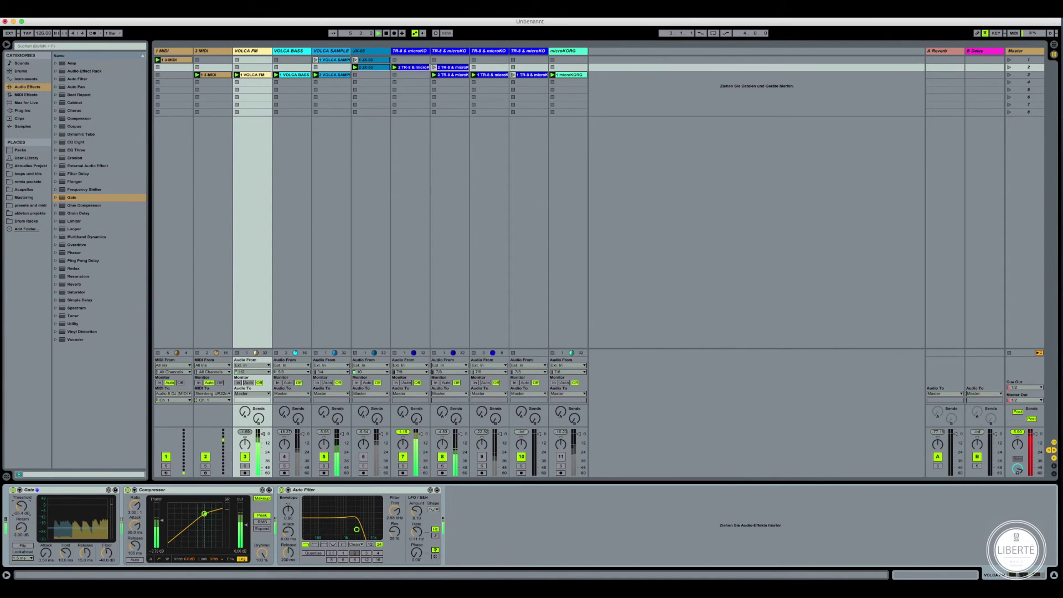
left_click_drag(21, 527, 22, 515)
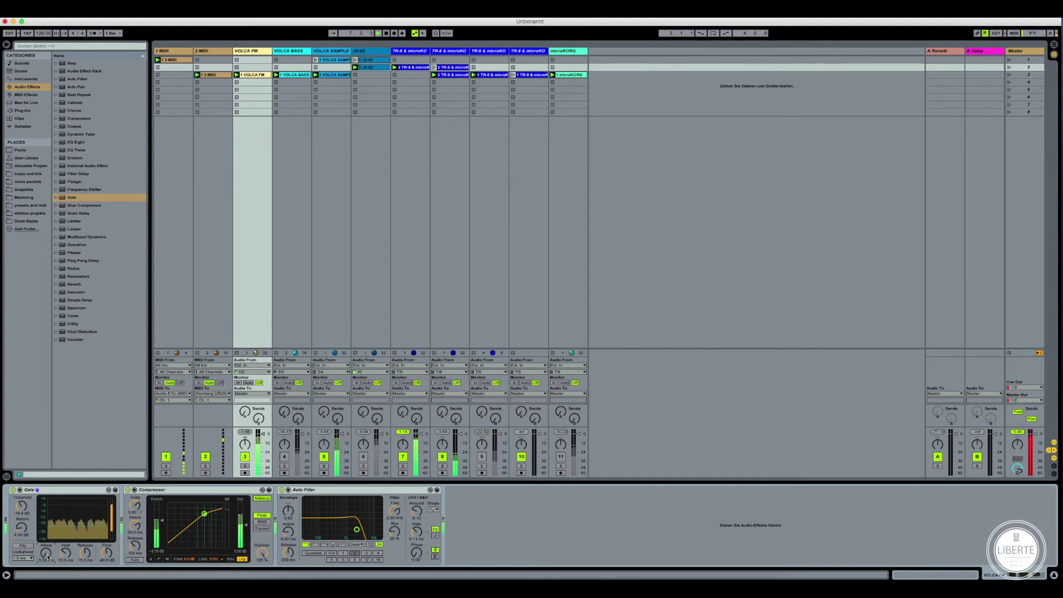
scroll(46, 564, "up", 4)
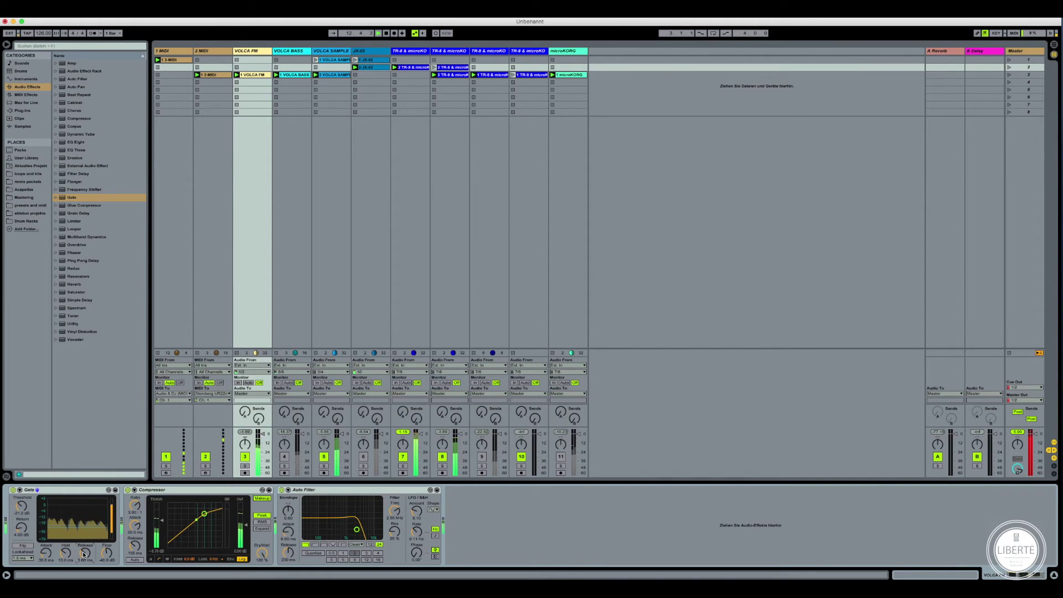
Step: Solo VOLCA FM to compare its sound with the Gate off and on, and end the solo
left_click(245, 466)
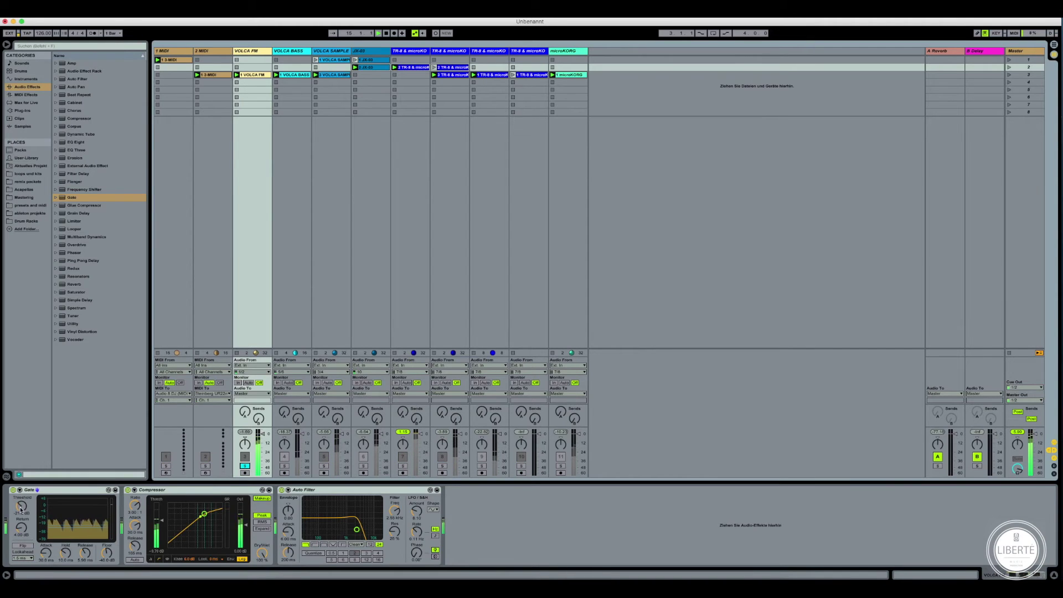
left_click(12, 491)
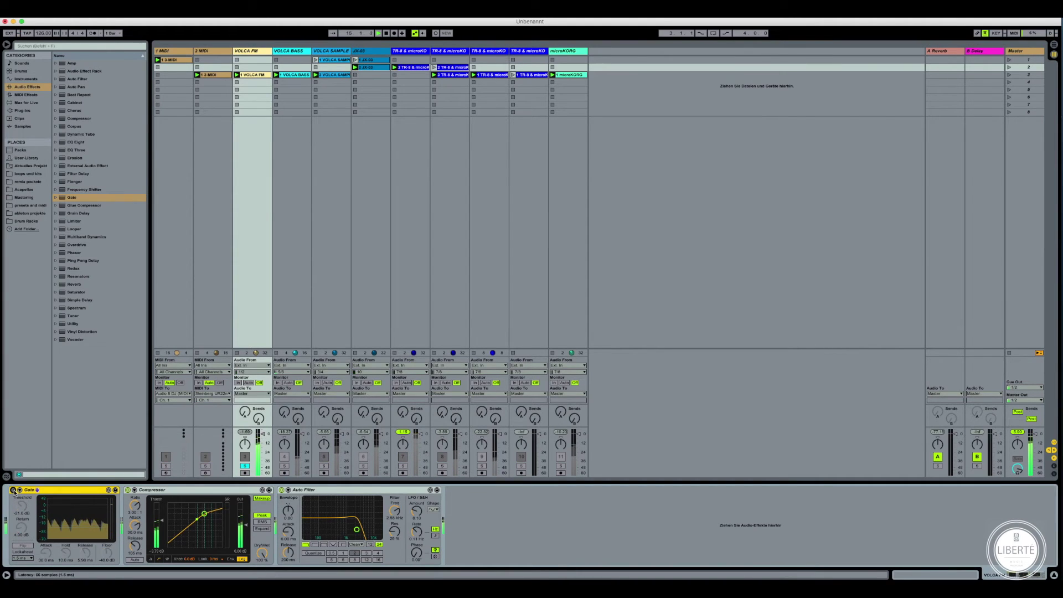
left_click(12, 490)
left_click(244, 466)
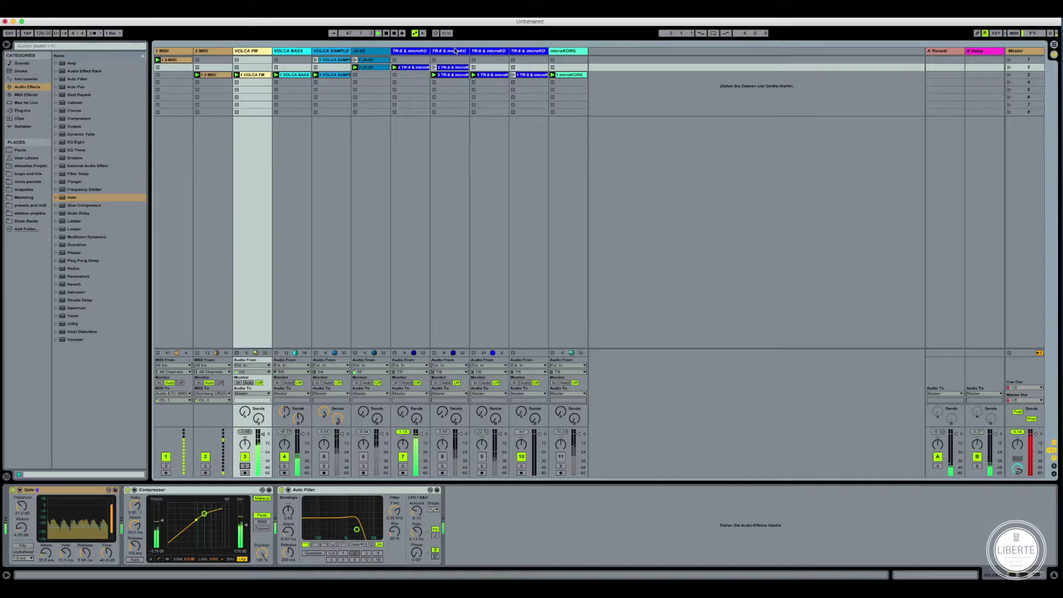
Step: Duplicate the VOLCA SAMPLE track
left_click(455, 51)
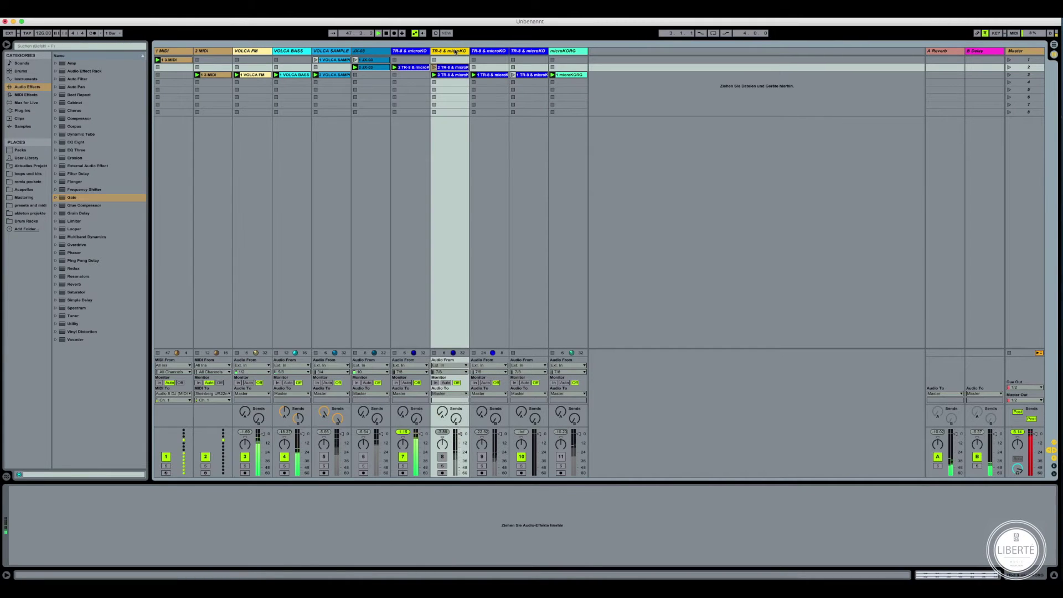
left_click(334, 52)
key("super+d")
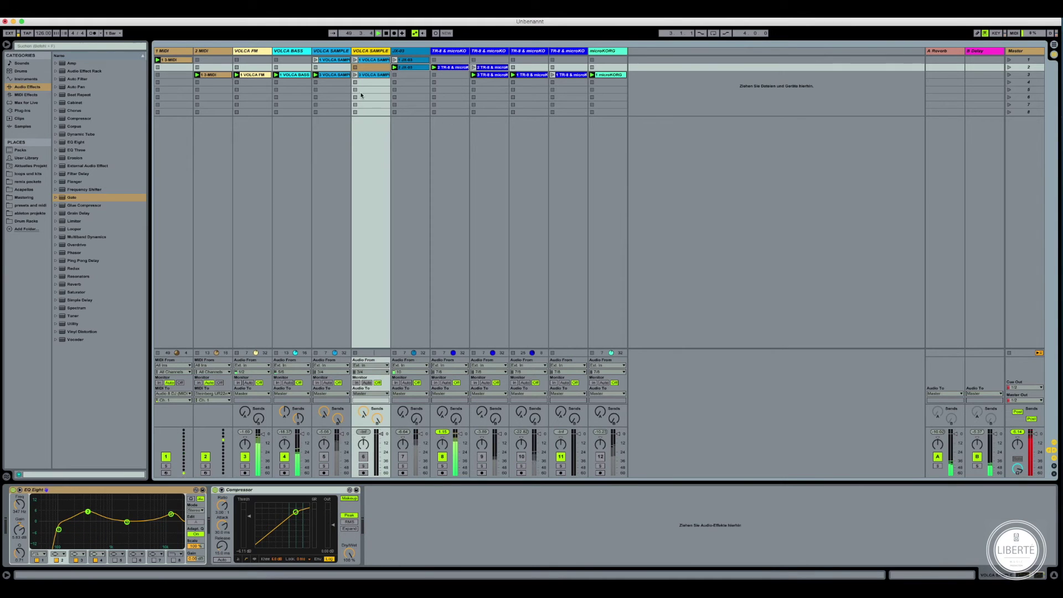
Step: Rename the duplicated track as Bass and set its monitoring to In
right_click(370, 53)
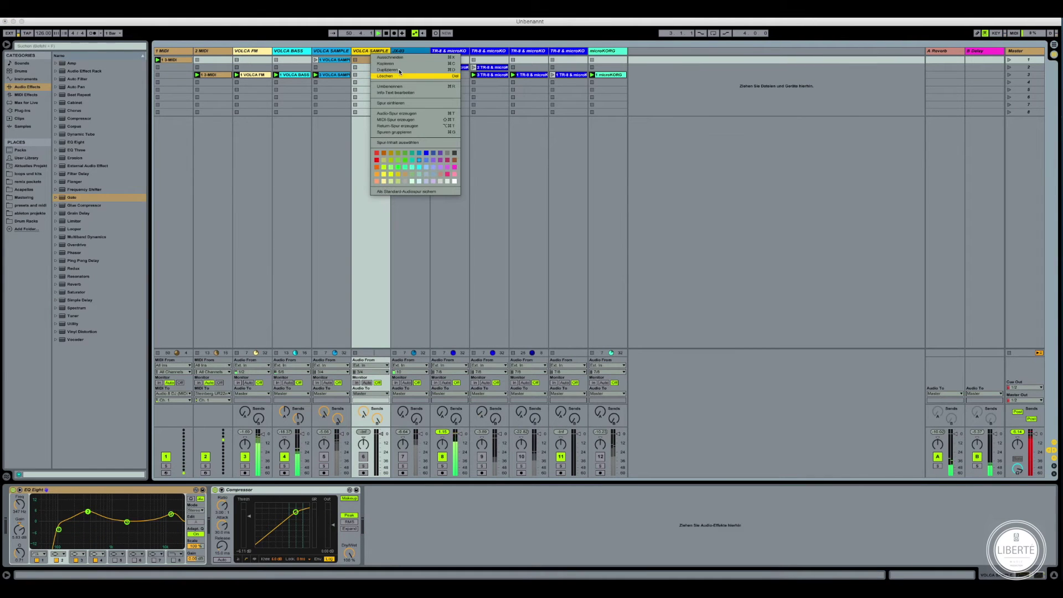
left_click(401, 87)
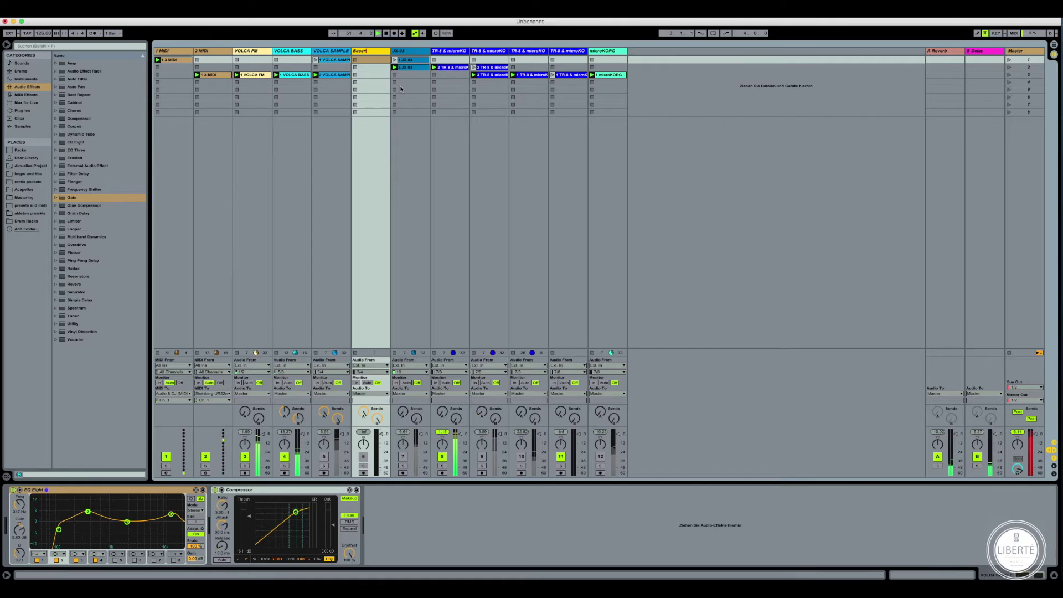
key("Return")
left_click(357, 383)
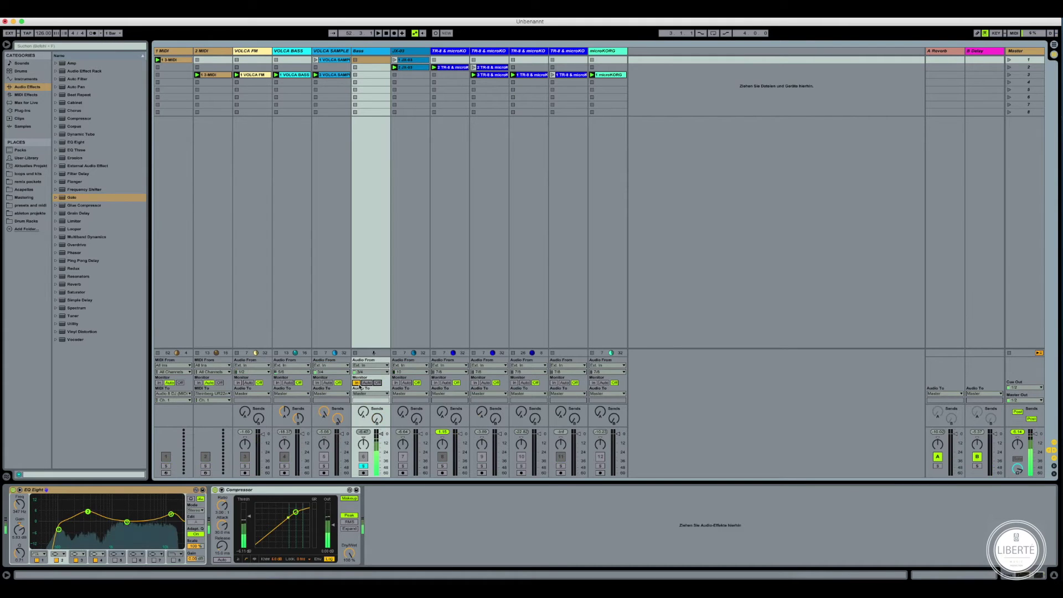
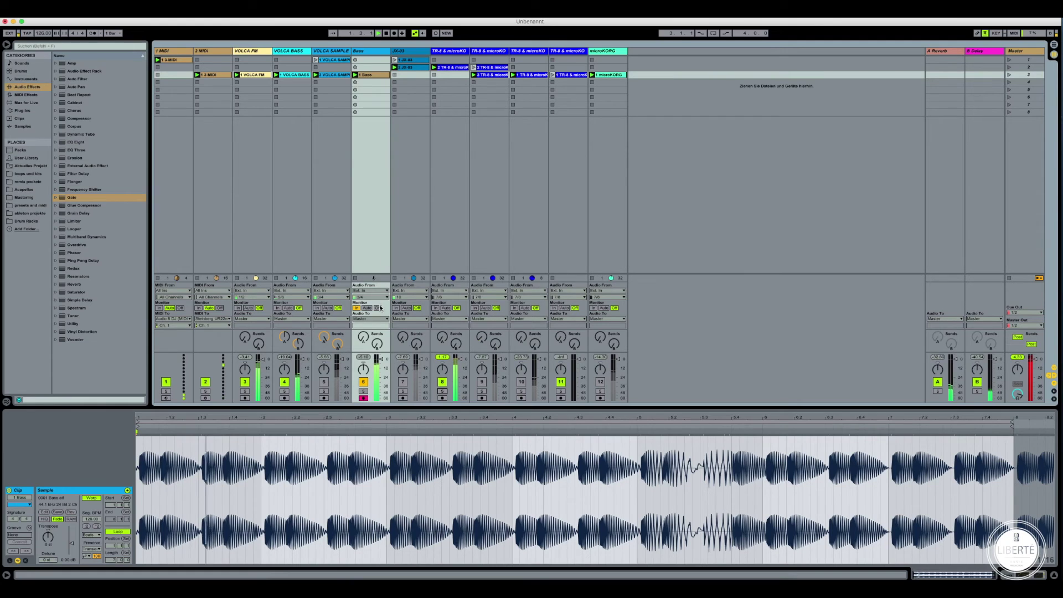
Step: Loop two bars of the Bass clip from bar 6 to bar 8, and solo Bass together with track 8
left_click_drag(126, 559, 110, 576)
mouse_move(266, 422)
left_mouse_down()
mouse_move(883, 428)
mouse_move(819, 428)
mouse_move(843, 427)
left_mouse_up()
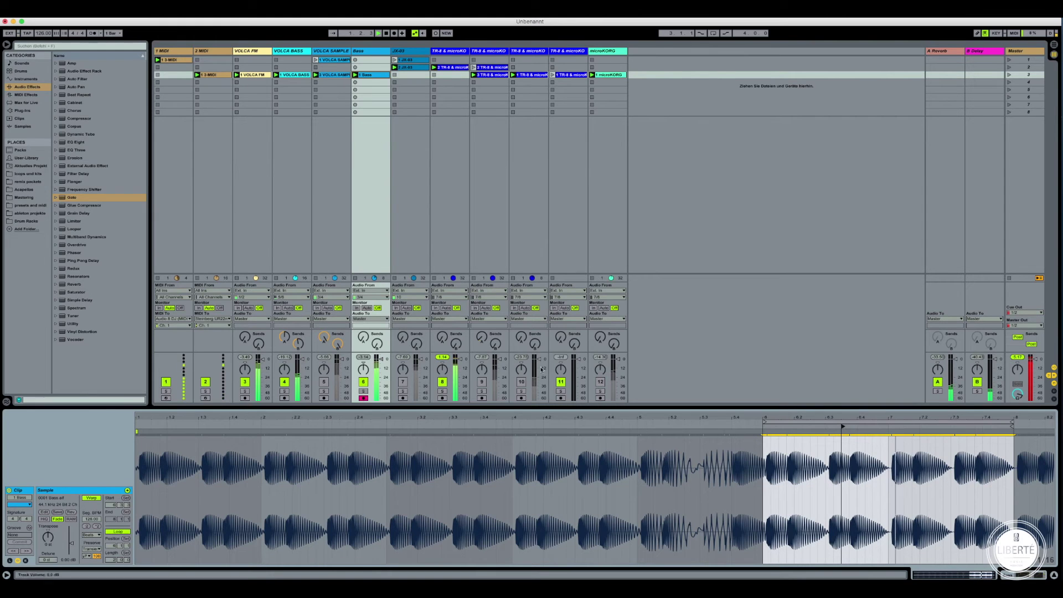
left_click(363, 392)
left_click(361, 391)
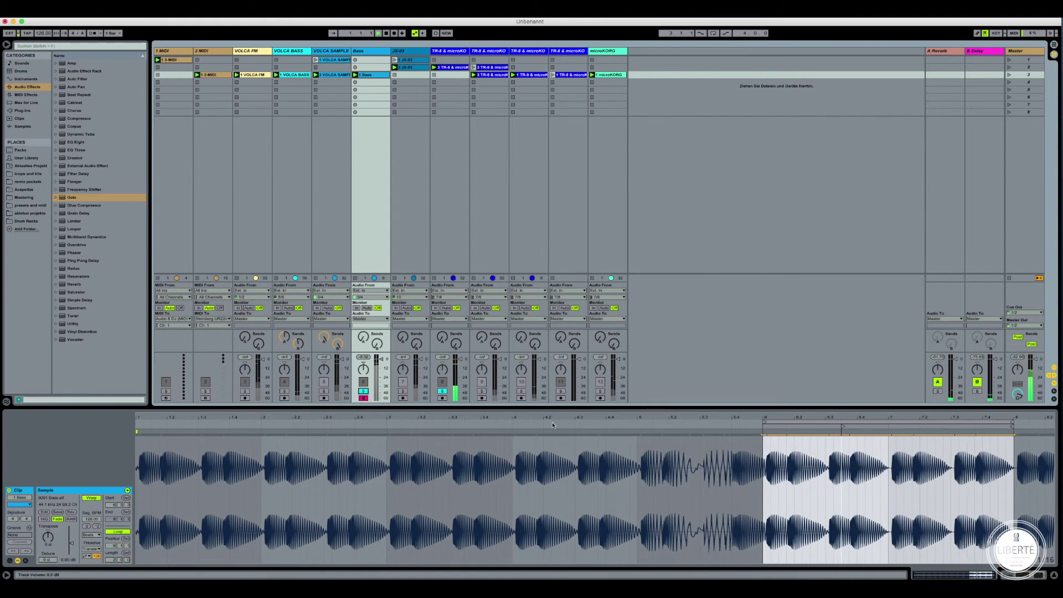
Step: Try different start marker positions inside the Bass clip's loop against the soloed drums, settling just past beat 6.4
mouse_move(843, 427)
left_mouse_down()
mouse_move(861, 425)
mouse_move(819, 424)
left_mouse_up()
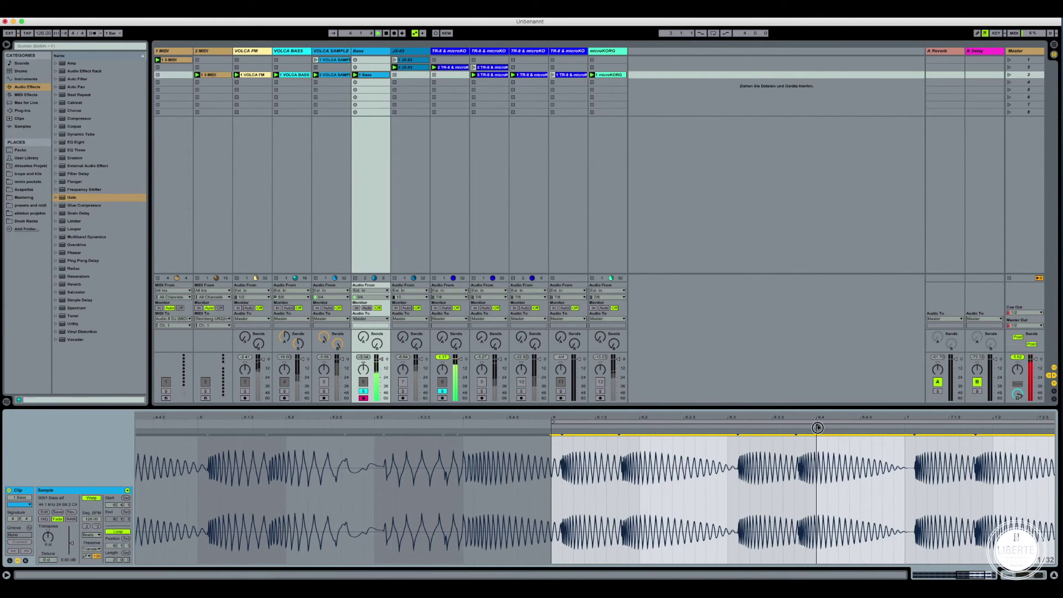
left_click(807, 427)
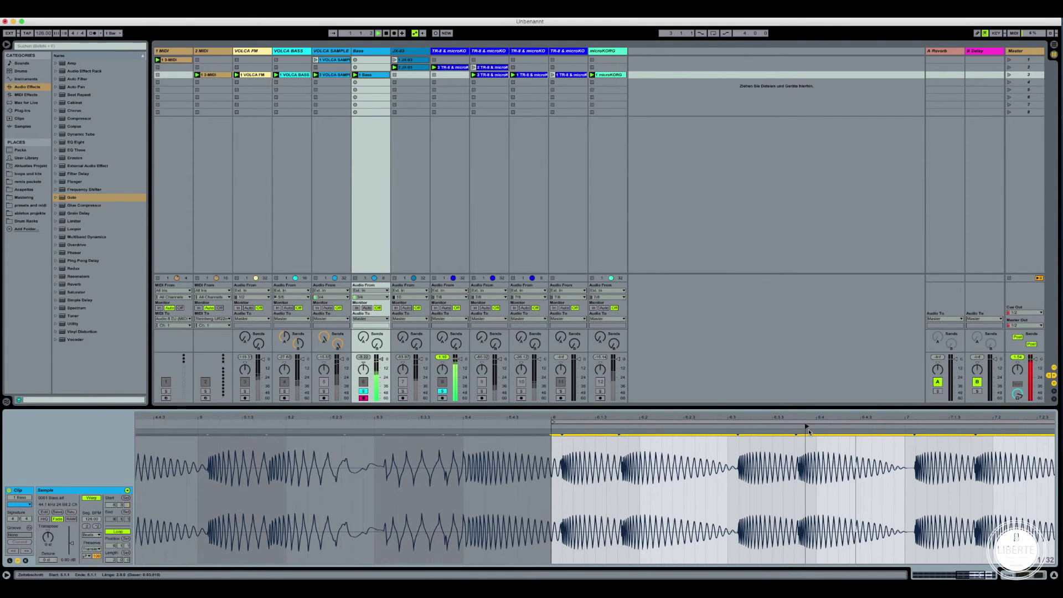
left_click_drag(809, 432, 627, 425)
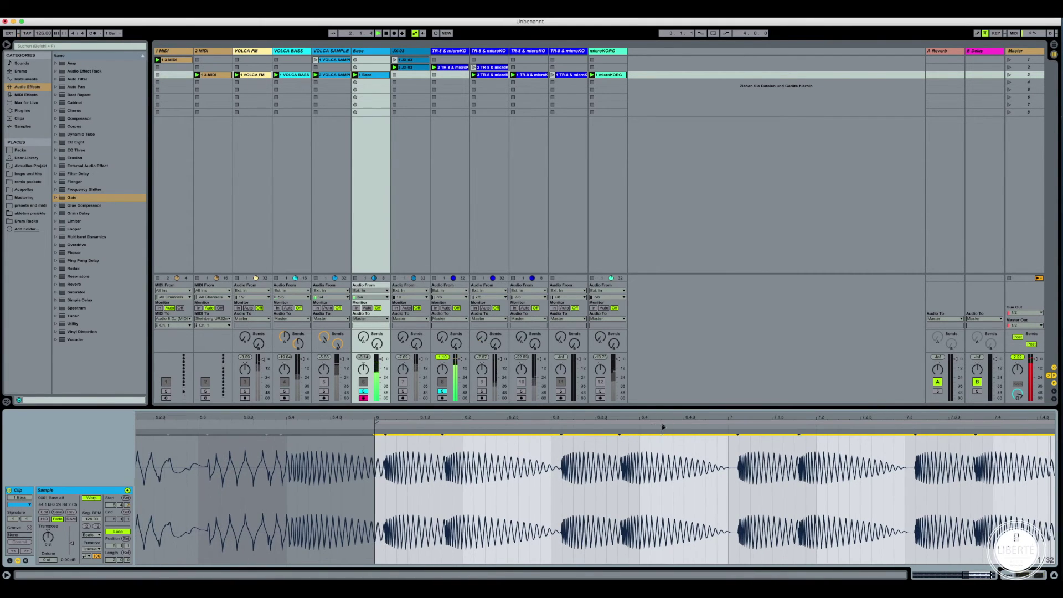
left_click(681, 427)
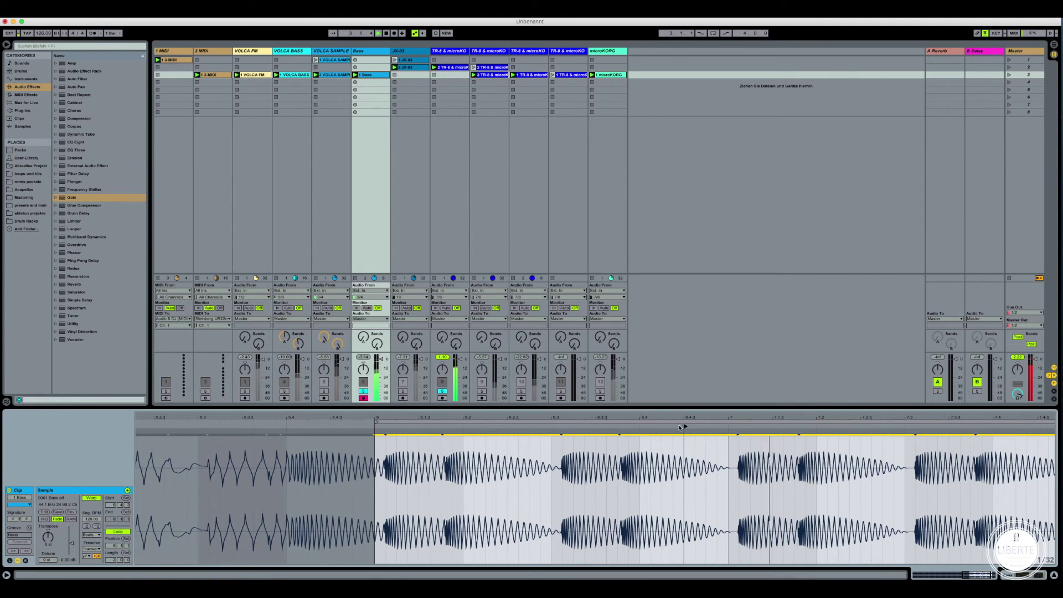
left_click(696, 427)
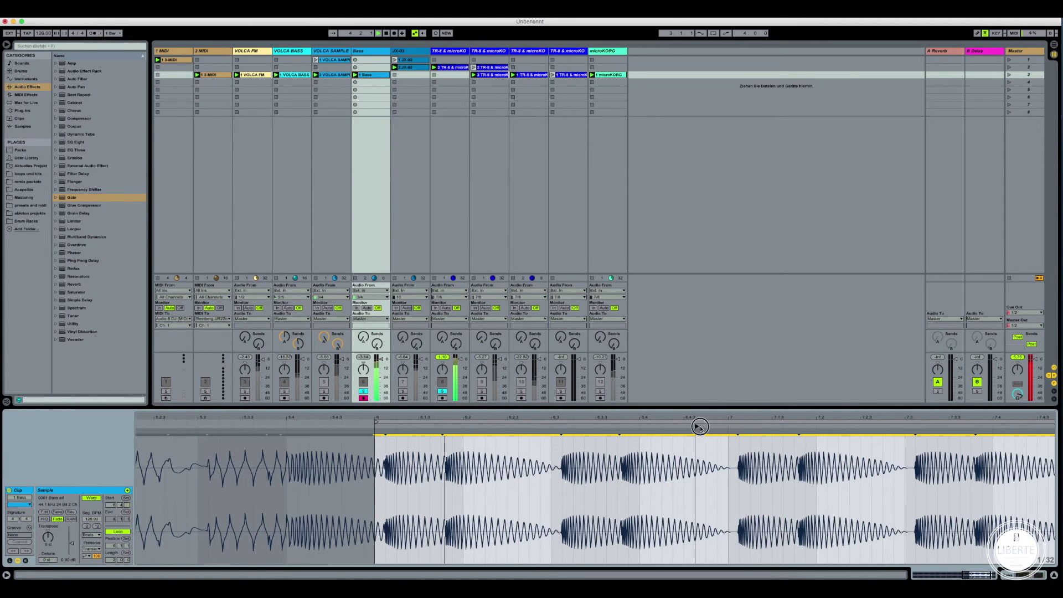
left_click(718, 427)
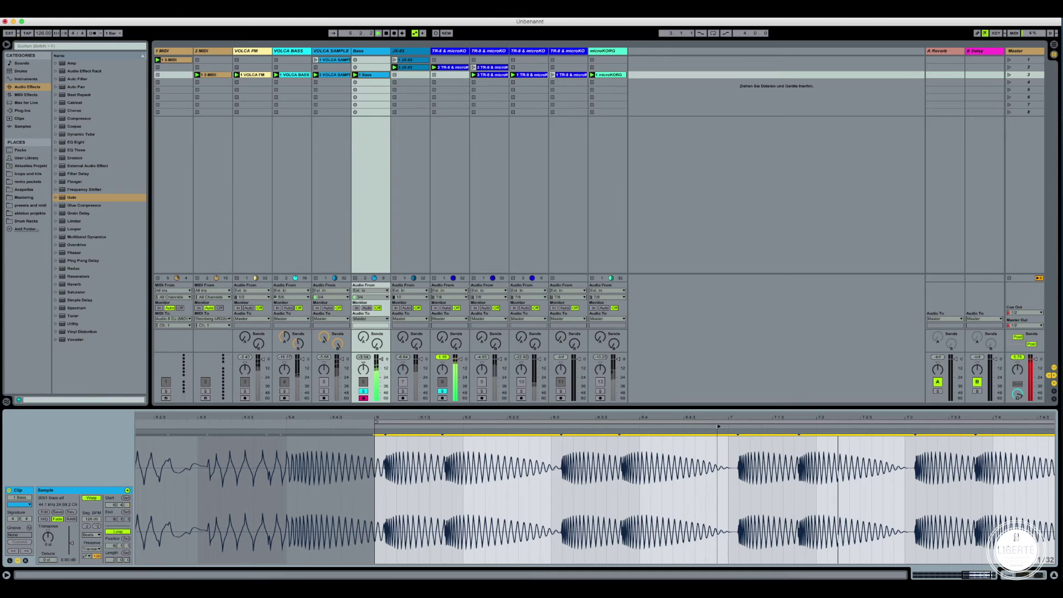
left_click_drag(737, 420, 596, 420)
left_click(597, 427)
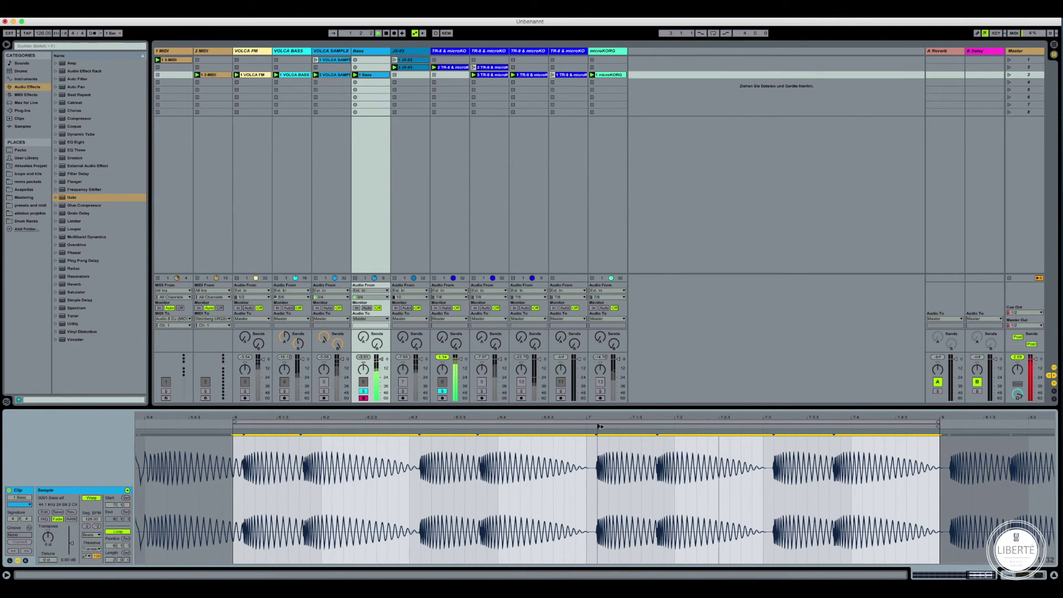
left_click(633, 427)
left_click(708, 427)
left_click(521, 427)
left_click(510, 427)
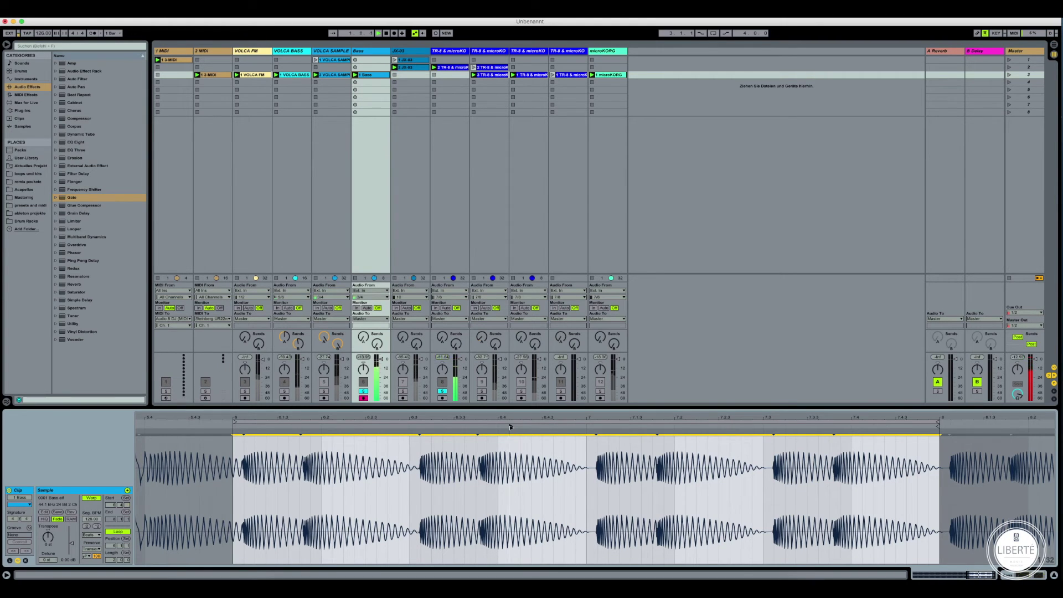
Step: Crop the Bass clip's sample to its two-bar loop
left_click_drag(525, 418, 846, 418)
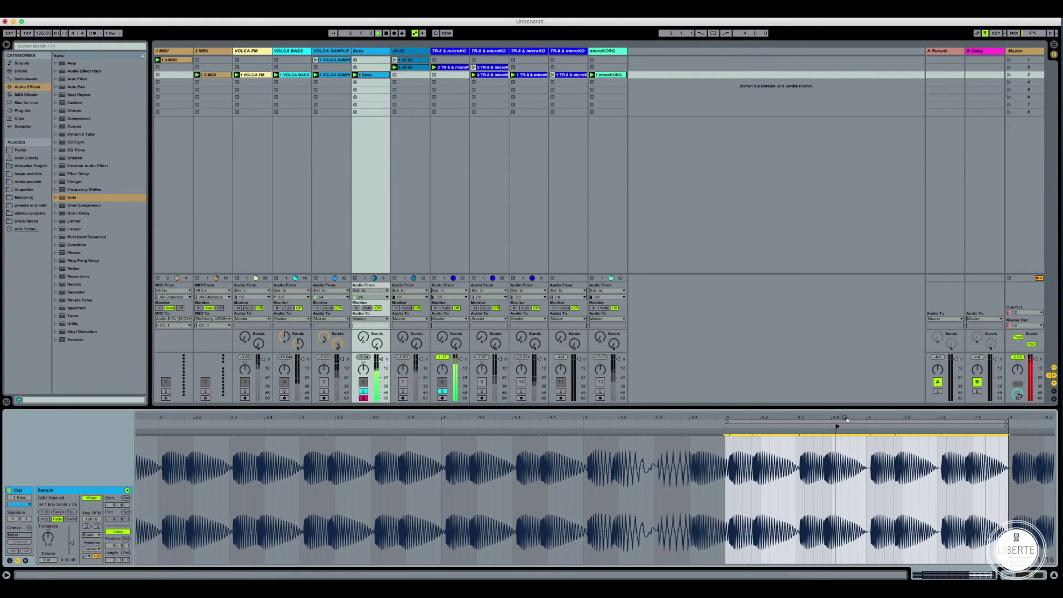
left_click_drag(916, 424, 919, 443)
right_click(874, 446)
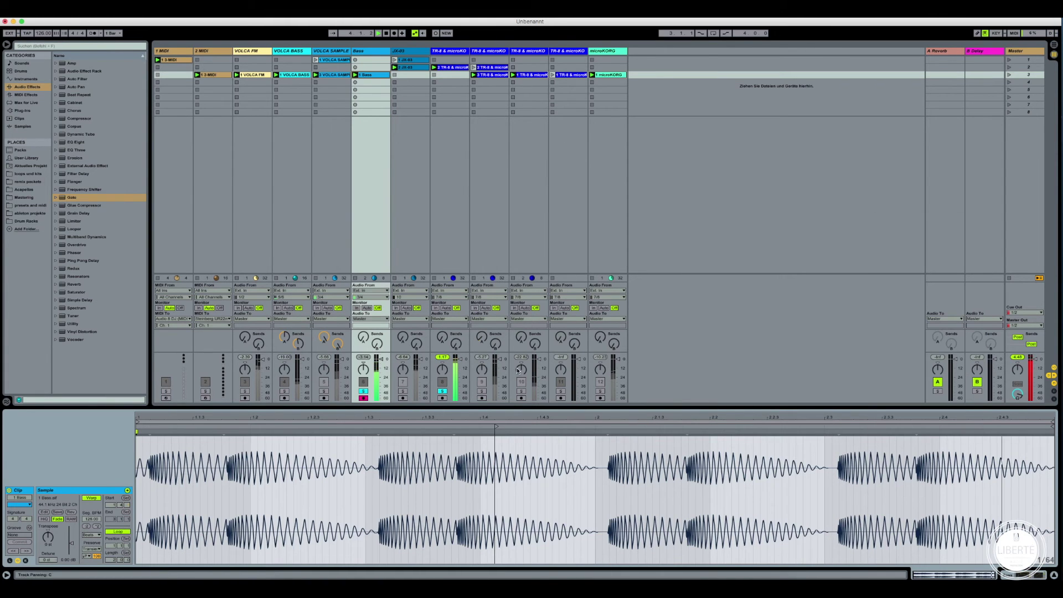
Step: End the solo to return to the full mix, with the Bass track switched off and the microKORG track switched on
left_click(441, 391)
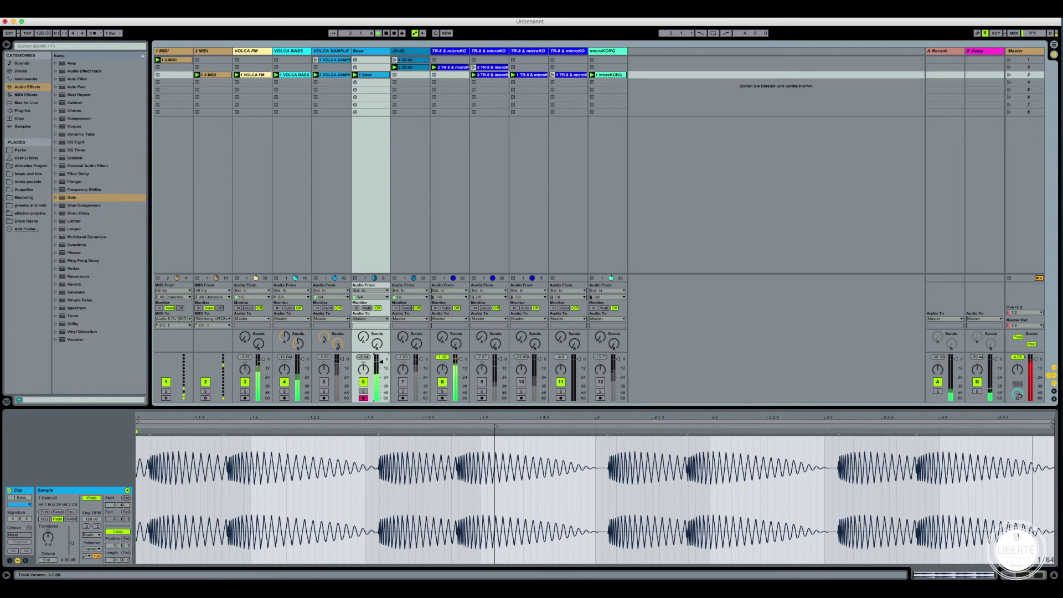
left_click(364, 382)
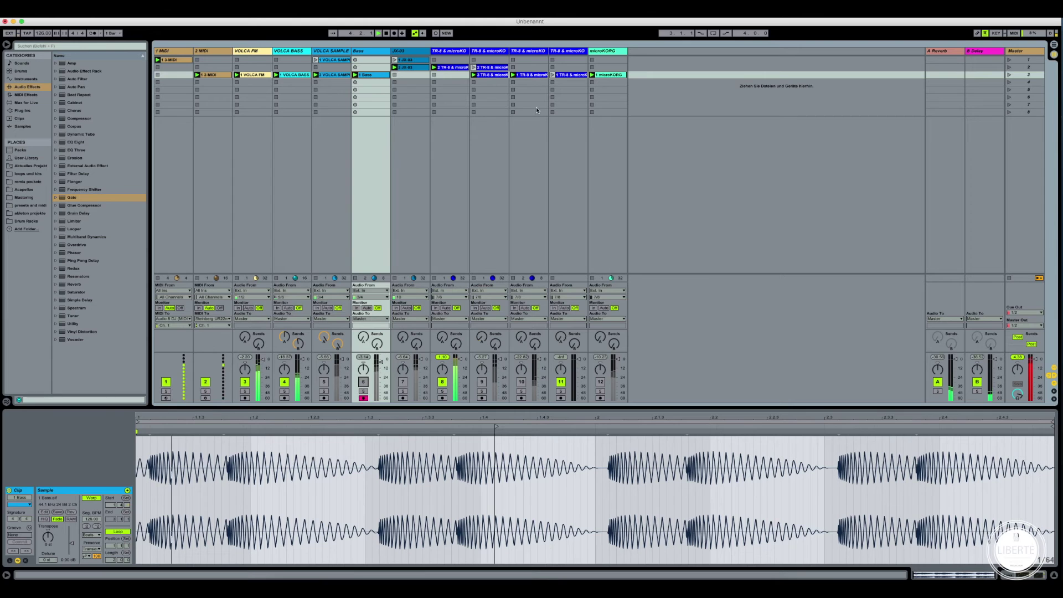
left_click(521, 382)
left_click(482, 382)
left_click(601, 382)
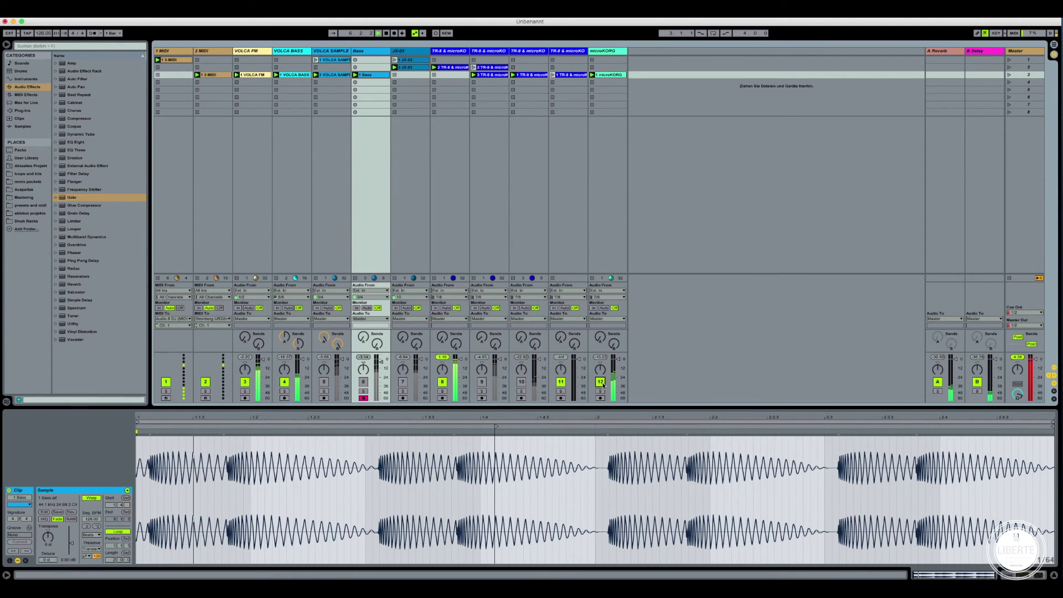
Step: Duplicate the microKORG track and color the copy brown
left_click_drag(608, 75, 644, 77)
right_click(643, 51)
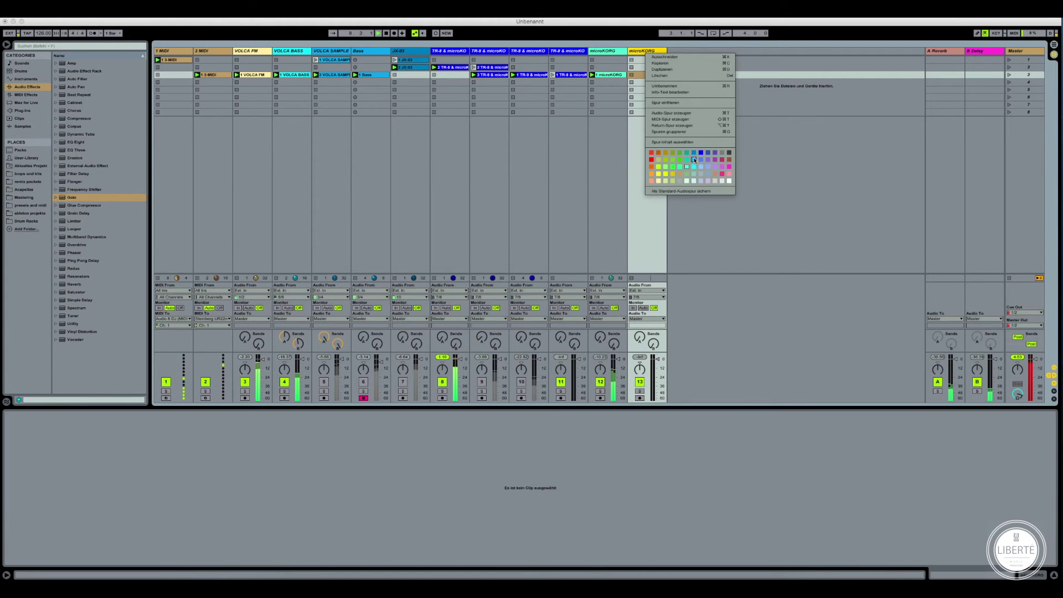
left_click(698, 160)
right_click(653, 53)
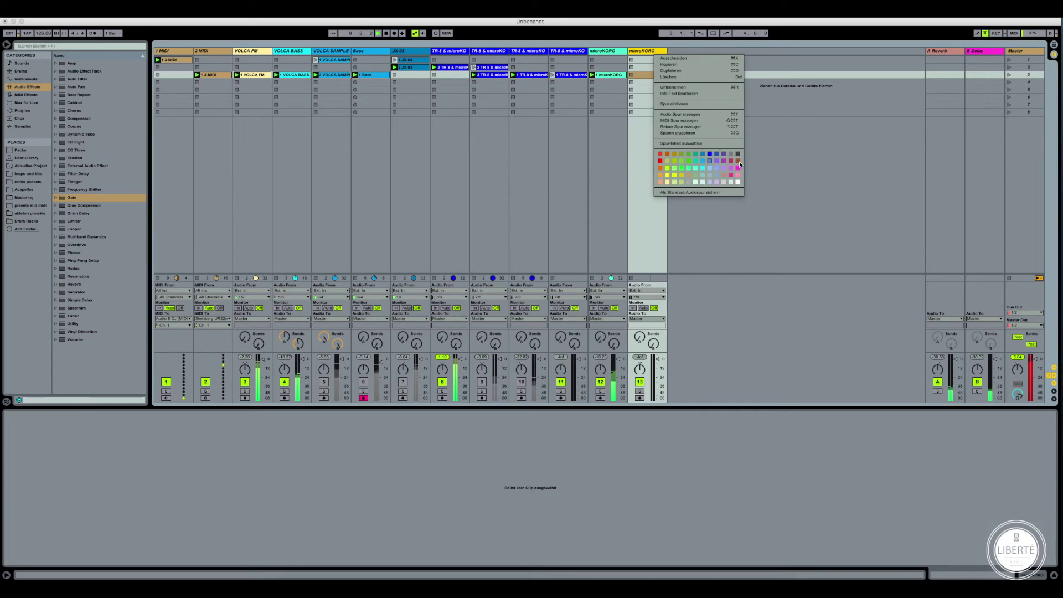
left_click(739, 162)
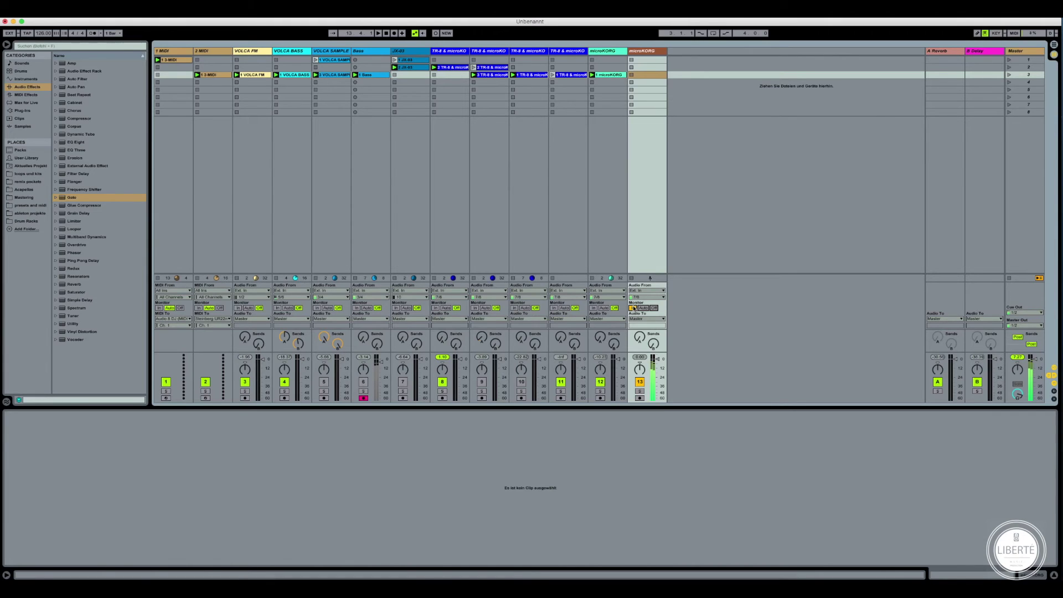
Step: Record a trial take into the third slot of the duplicated microKORG track during playback, and delete it
key("space")
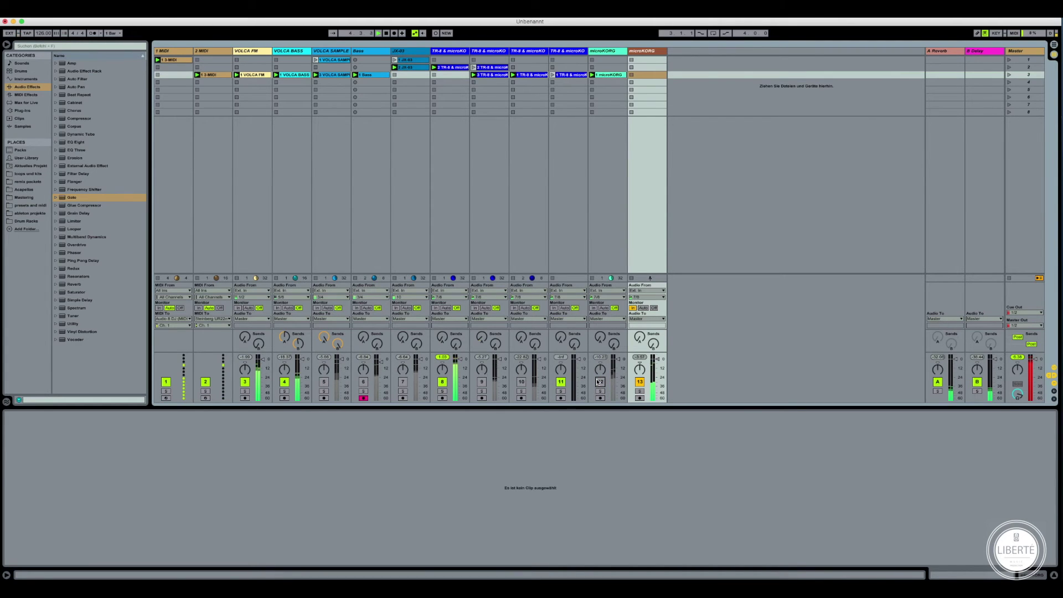
left_click(633, 75)
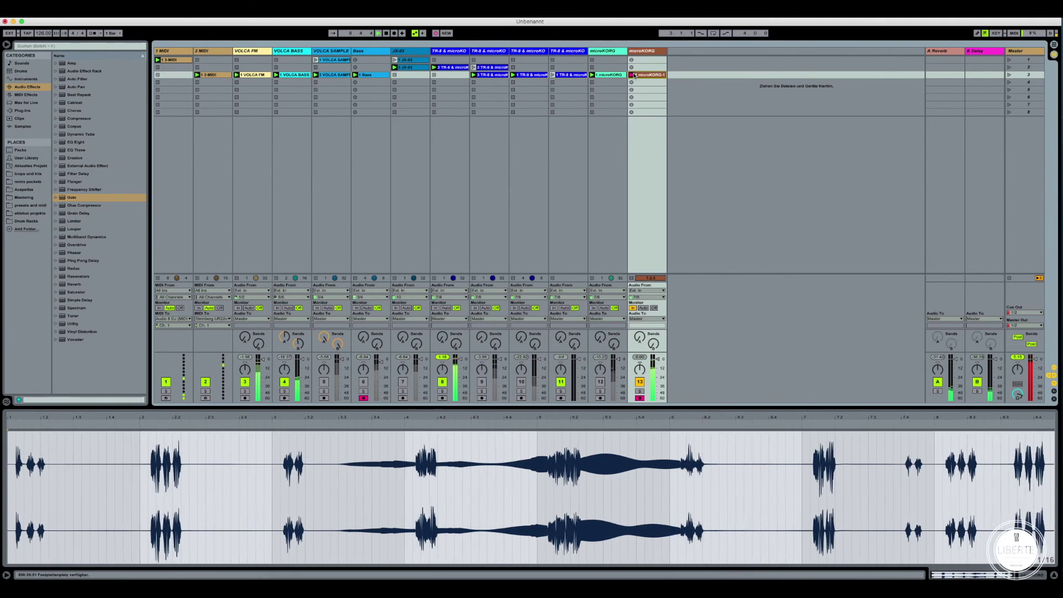
left_click(633, 75)
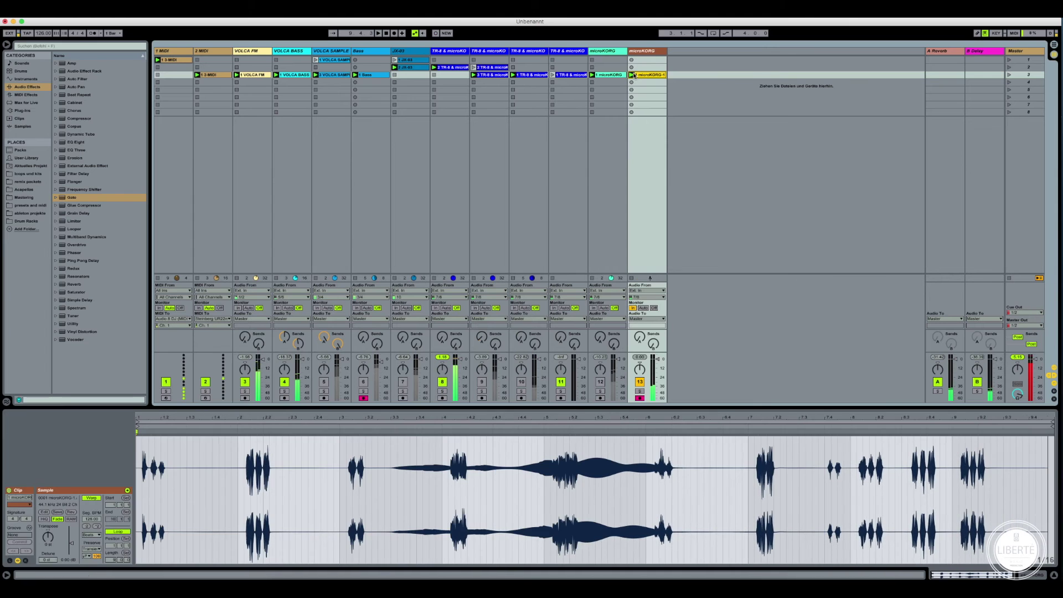
key("Delete")
Step: Solo track 8 alongside the new microKORG track and loop the recorded clip for four bars, with loop and start marker at bar 2
left_click(442, 391)
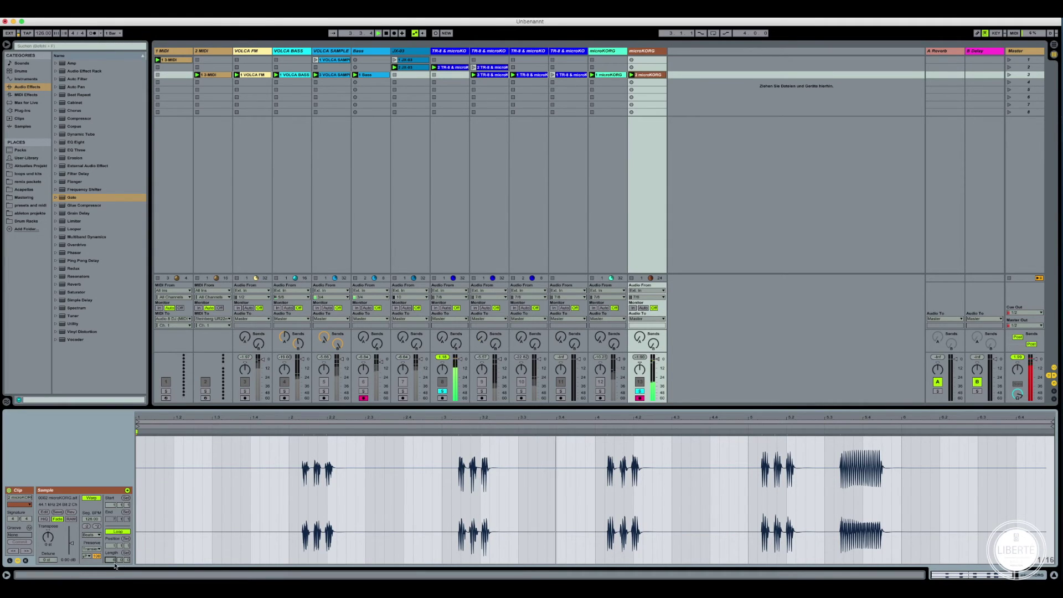
left_click_drag(114, 559, 115, 562)
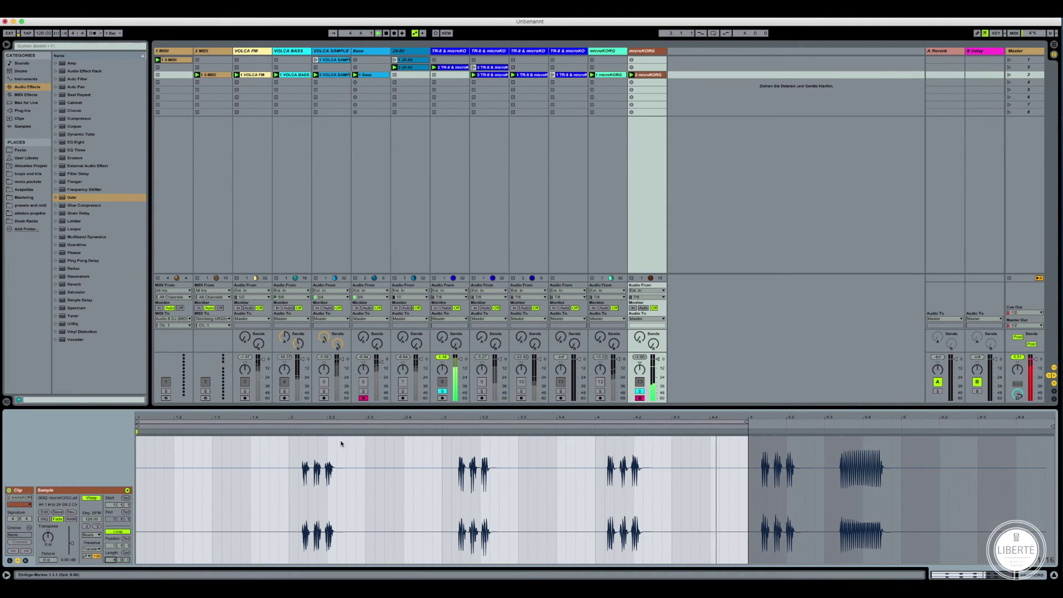
left_click_drag(317, 420, 468, 420)
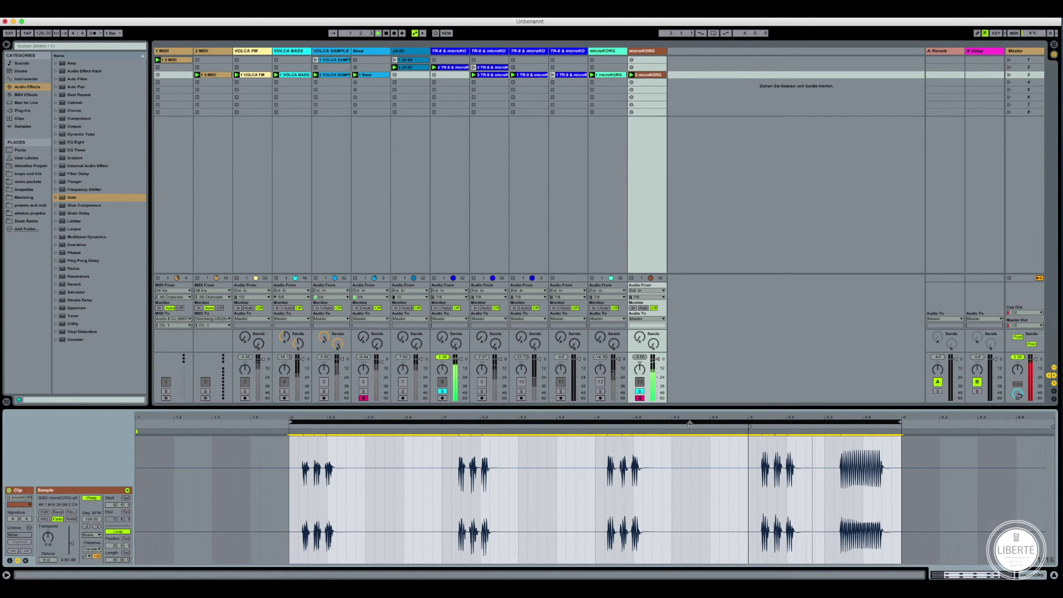
left_click(286, 446)
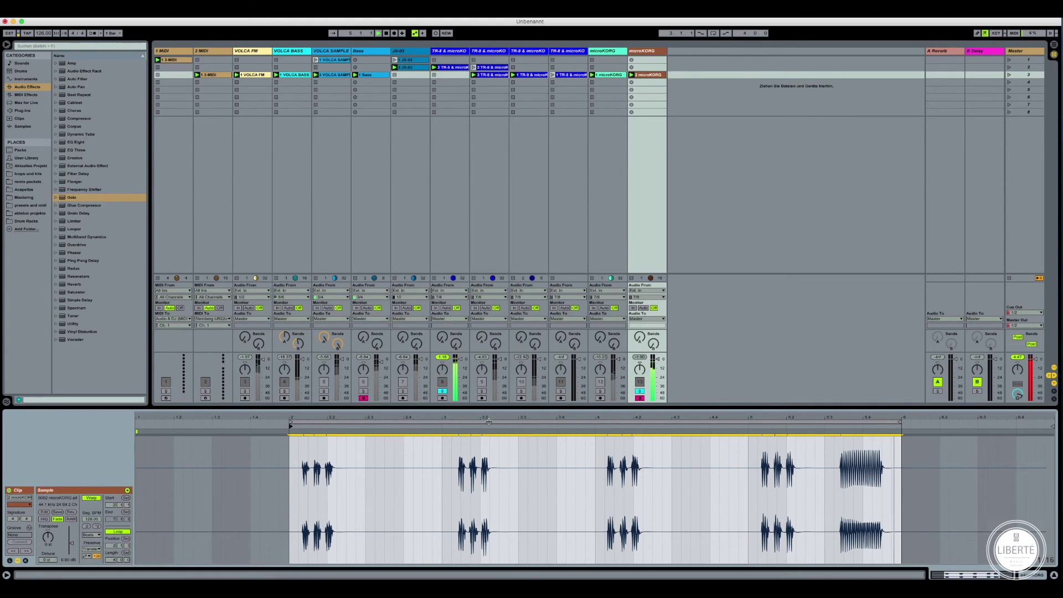
Step: End the solo and check the full mix with the VOLCA SAMPLE track switched on and off
left_click(430, 400)
left_click(419, 419)
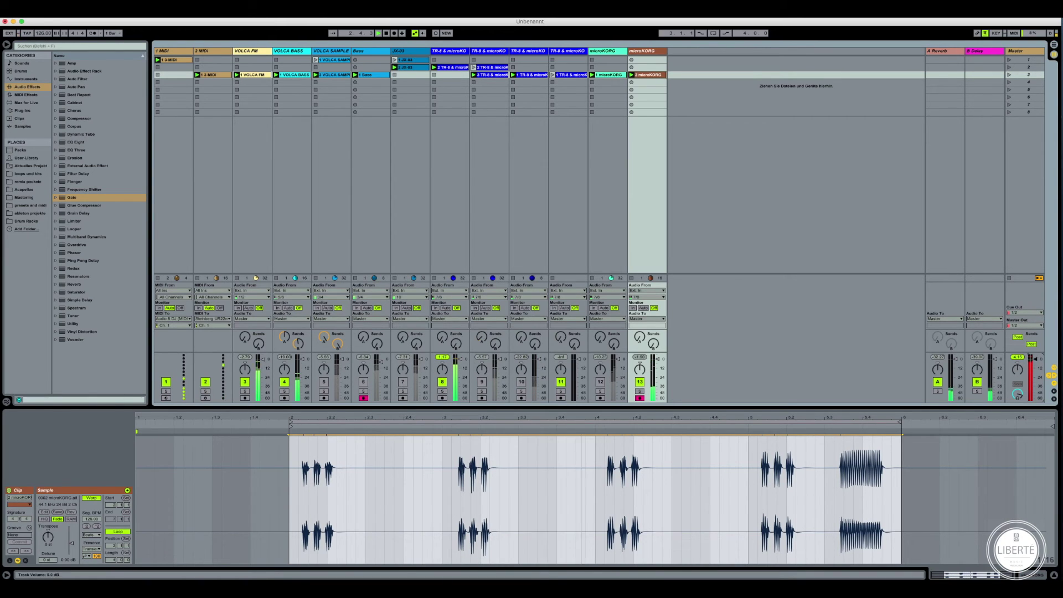
key("XF86AudioRaiseVolume")
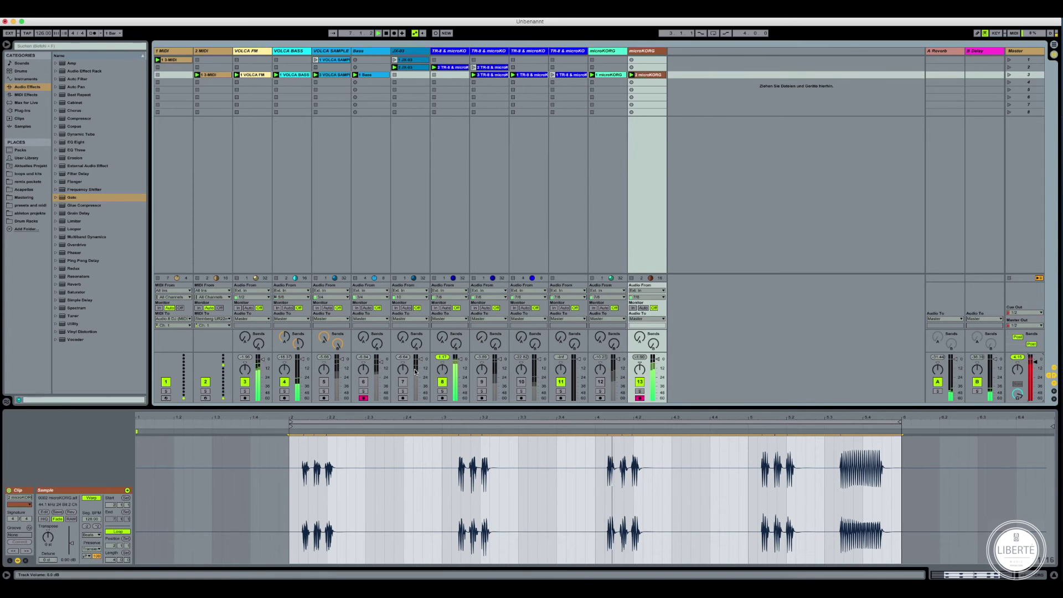
left_click(325, 382)
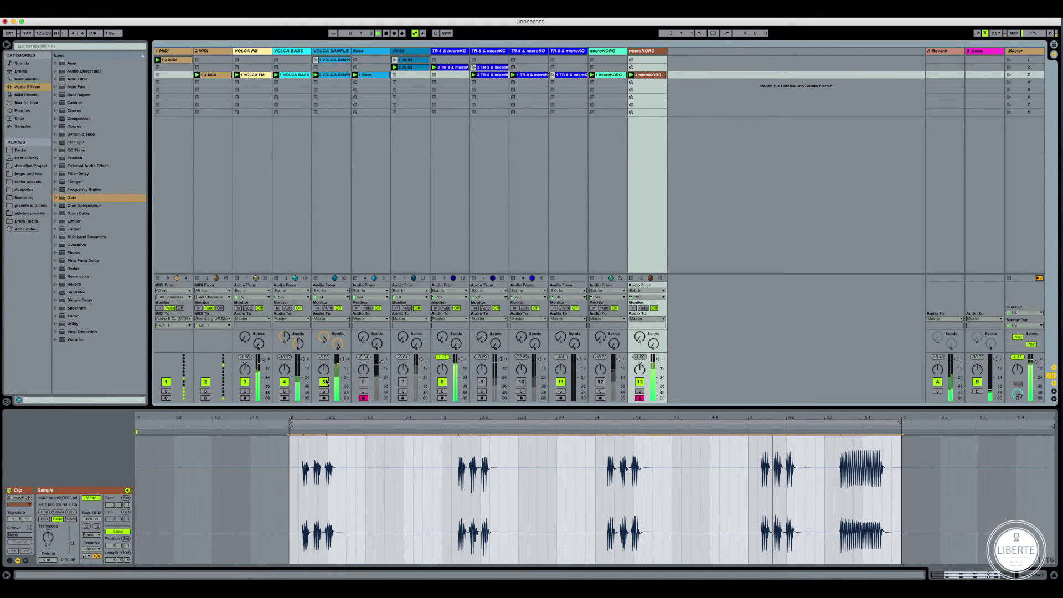
left_click(325, 382)
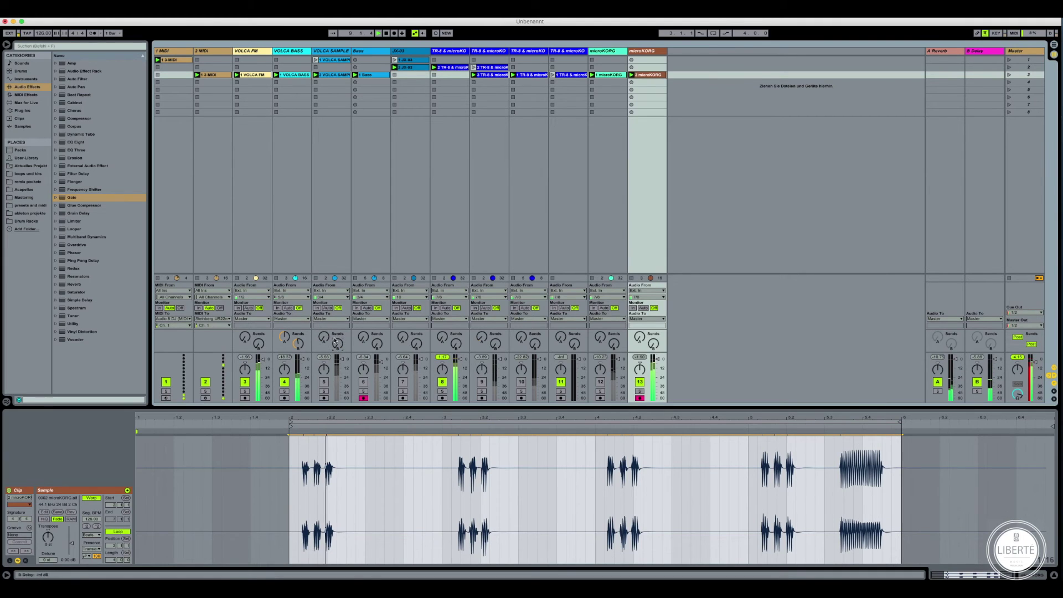
Step: Switch on the VOLCA SAMPLE and Bass tracks in the mix and audition Bass briefly in solo
left_click(324, 382)
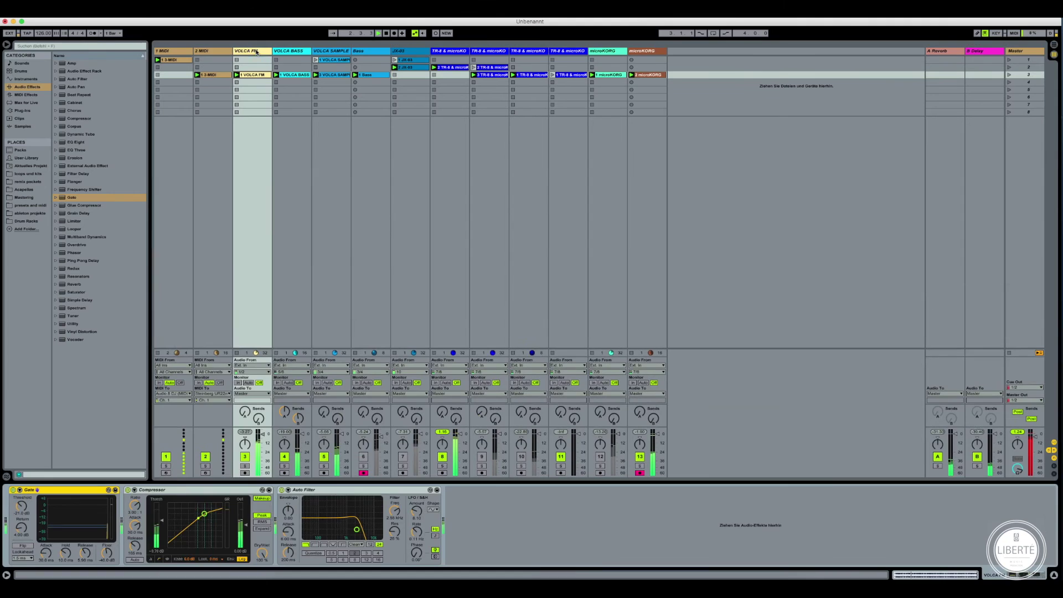
left_click(258, 50)
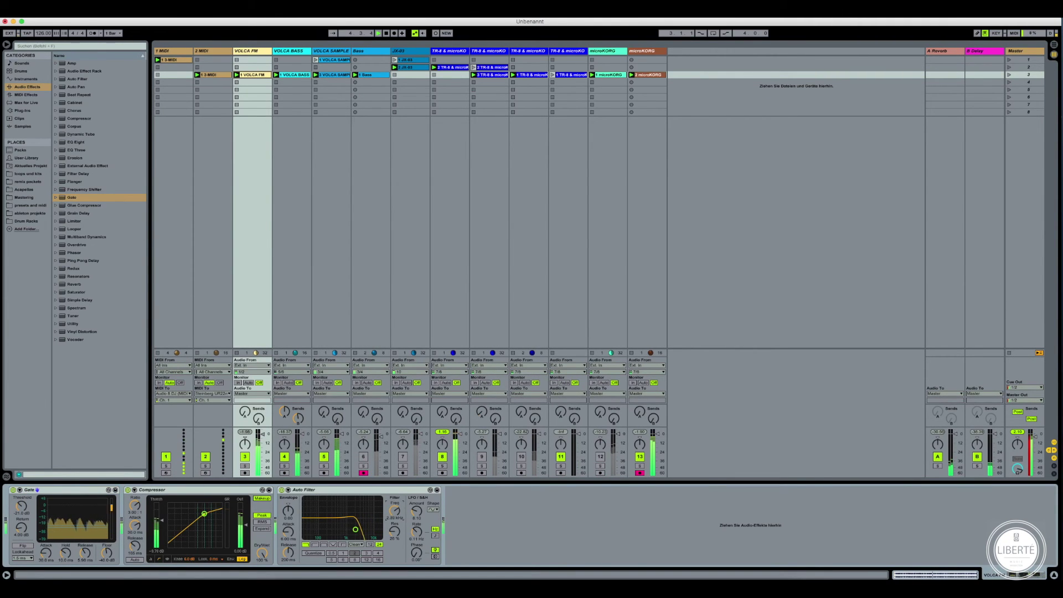
left_click(363, 456)
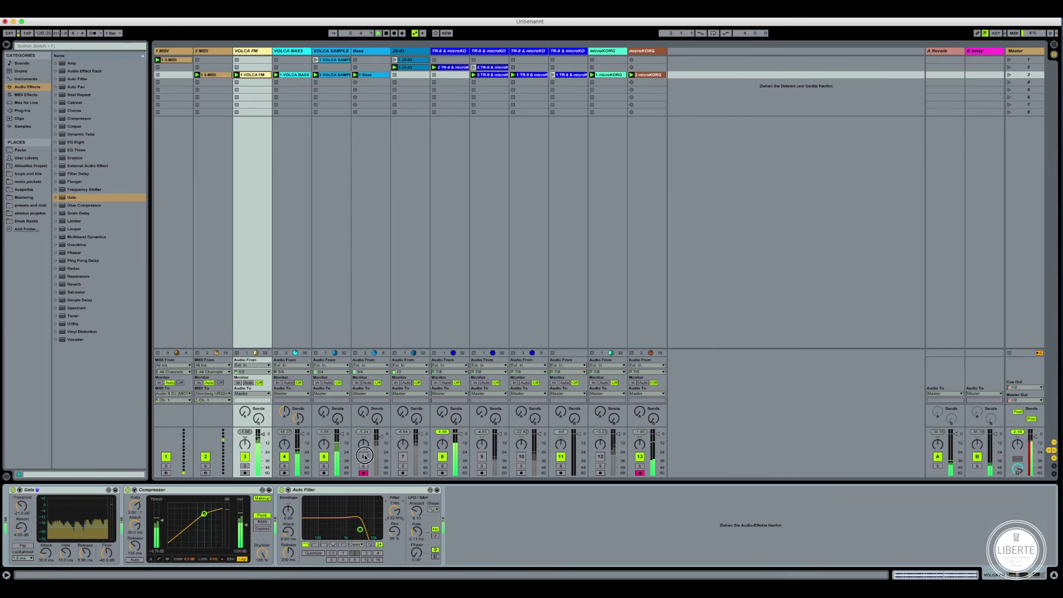
left_click(365, 465)
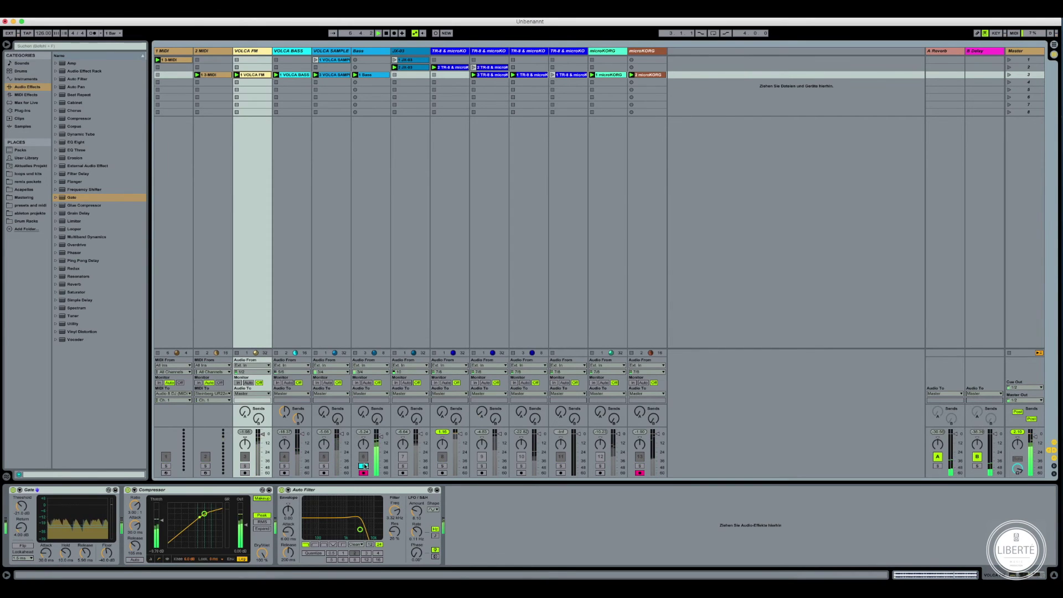
left_click(365, 466)
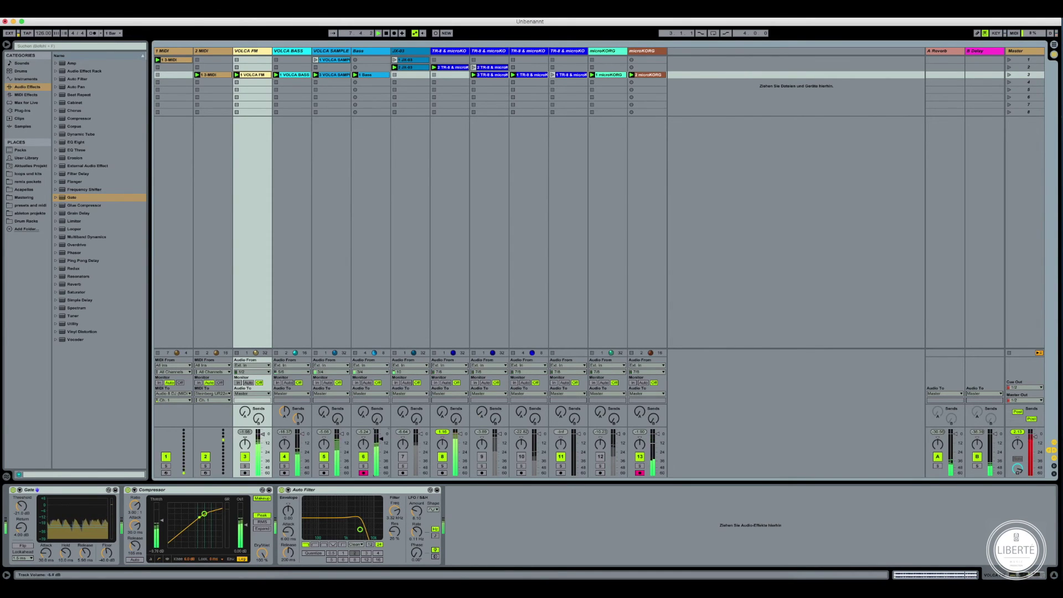
Step: Set the insert marker near 1.4 in the Bass clip's waveform and switch on track 7 in the mix
left_click(381, 75)
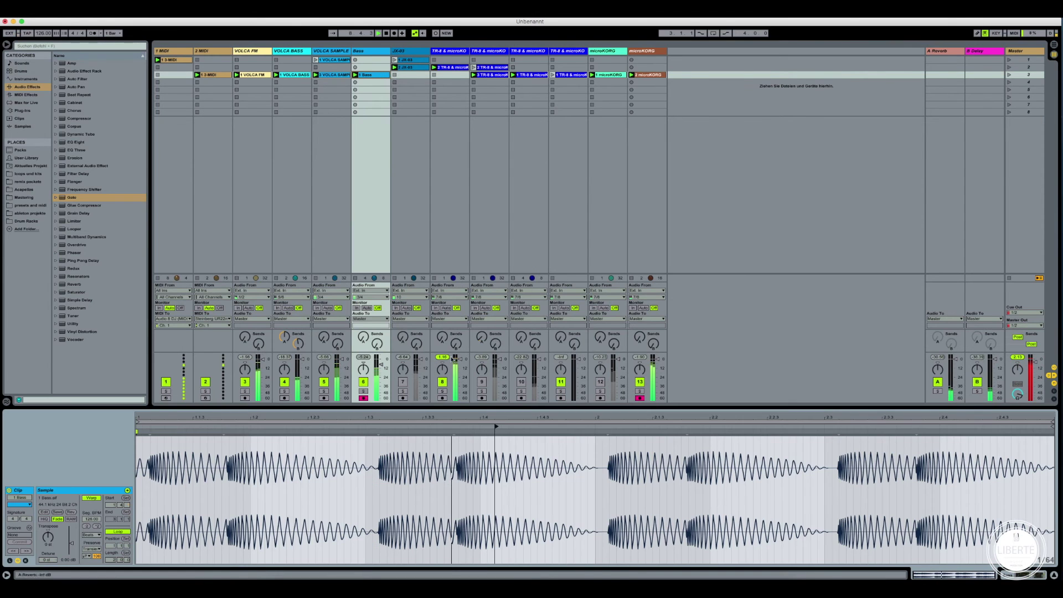
left_click(483, 429)
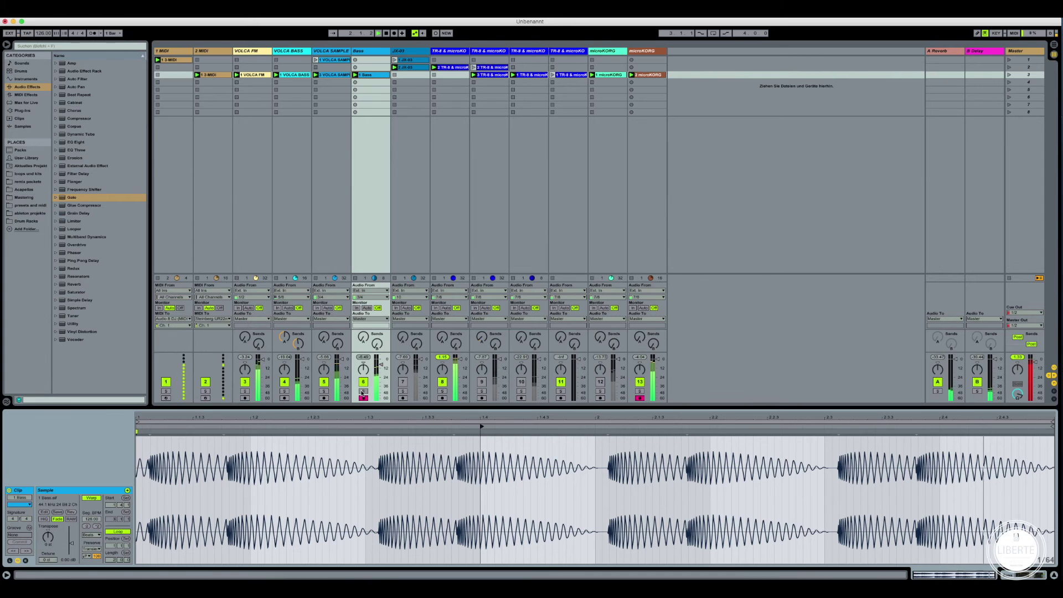
left_click_drag(407, 408, 407, 447)
left_click(404, 419)
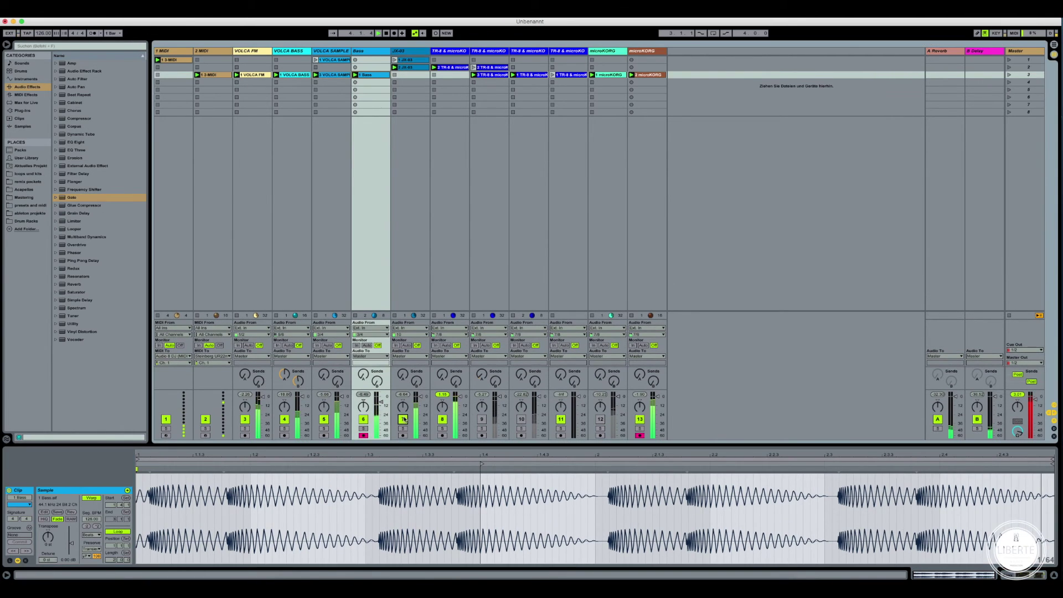